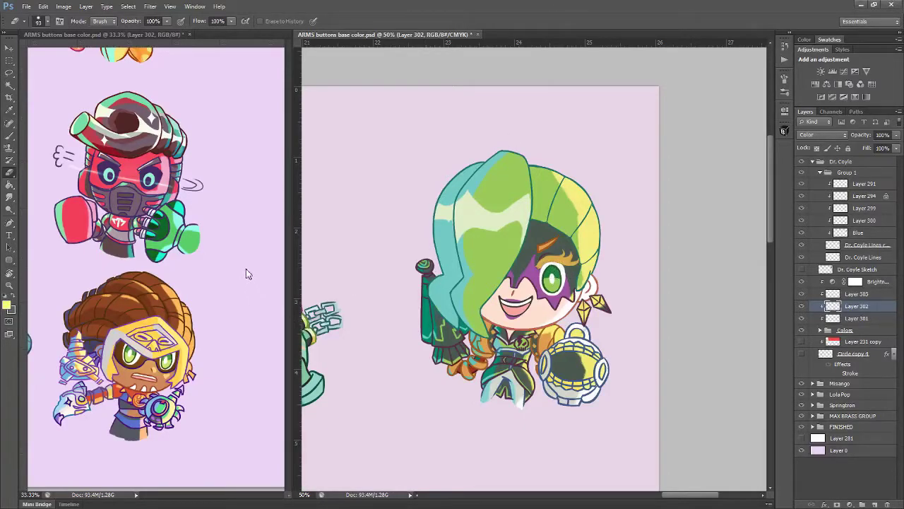
Compare the green-haired character with the finished characters elsewhere on the canvas
key("space")
left_click_drag(230, 203, 203, 258)
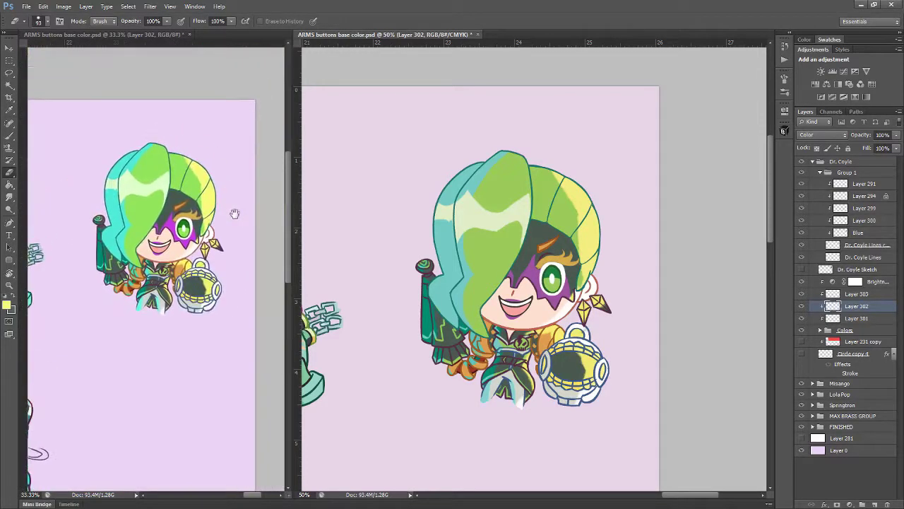
left_click_drag(235, 213, 232, 238)
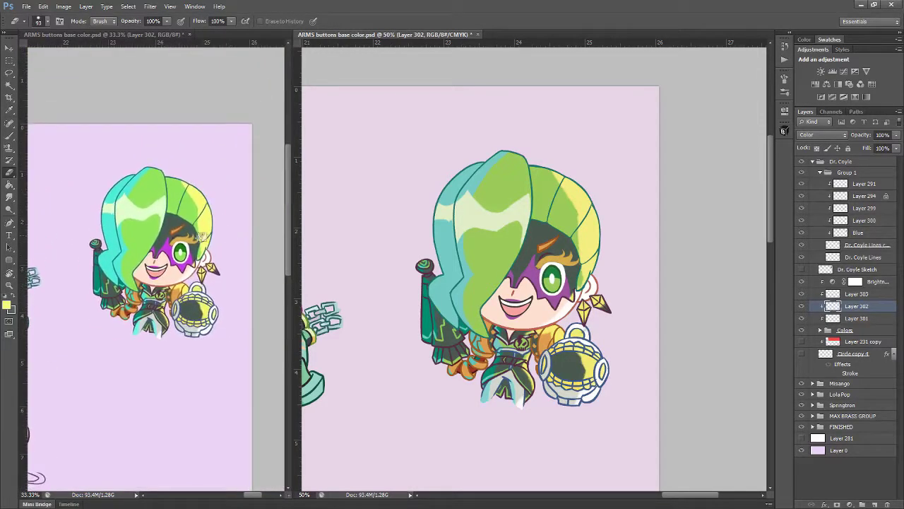
left_click(200, 216)
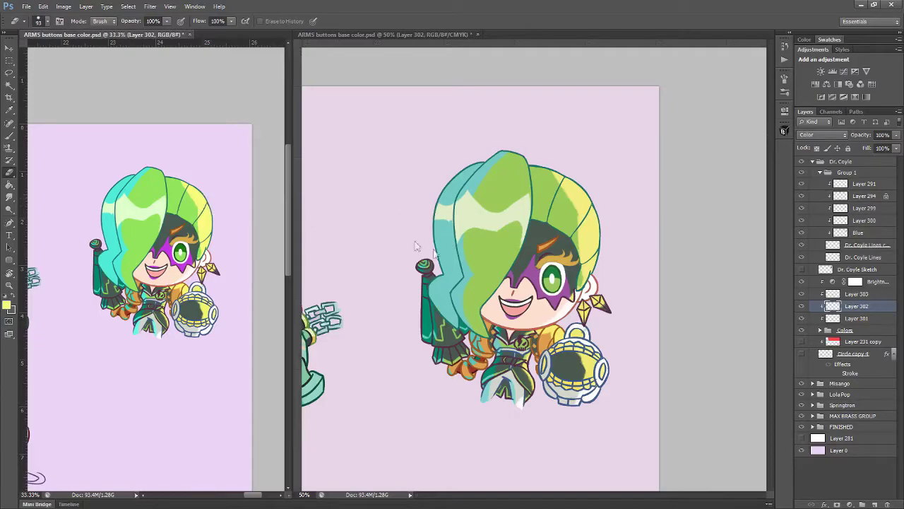
left_click_drag(190, 370, 212, 343)
left_click_drag(191, 383, 224, 327)
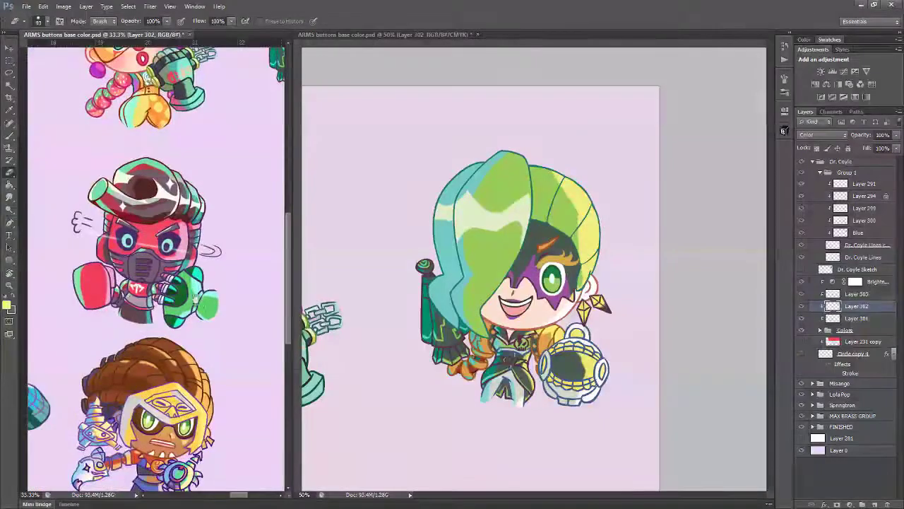
left_click_drag(189, 281, 187, 273)
left_click_drag(573, 290, 577, 296)
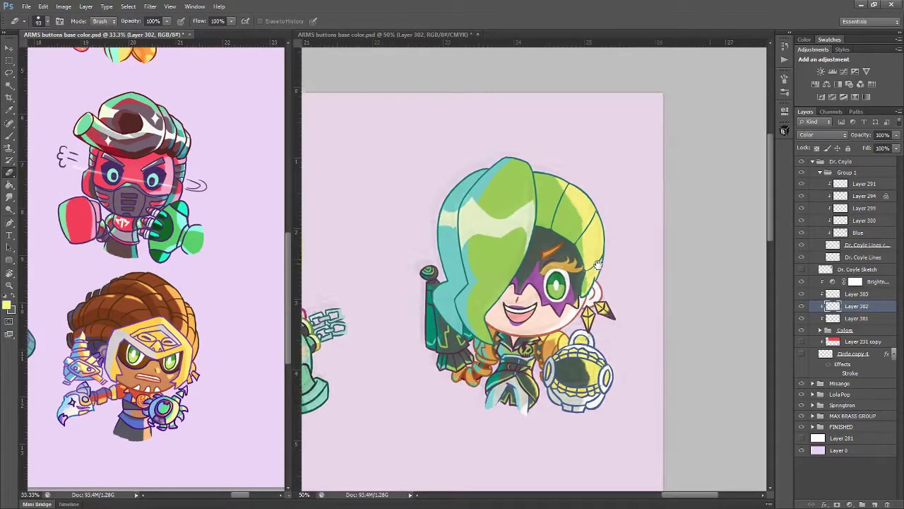
Set Layer 302 to Normal blending, sample the hair's teal and paint a swatch of it on a new layer beside the head
left_click(827, 135)
left_click(831, 143)
key("b")
left_click(455, 272, "alt")
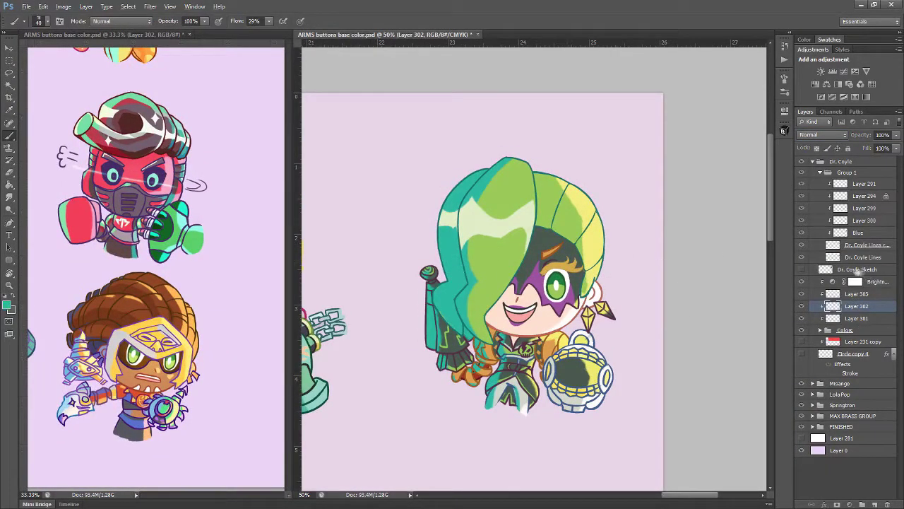
left_click(866, 281)
key("ctrl+shift+alt+n")
left_click_drag(634, 183, 630, 187)
Check what Layer 301 and Layer 302 contain and rename them Yellow and Blue
left_click(857, 318)
left_click(801, 331)
left_click(802, 331)
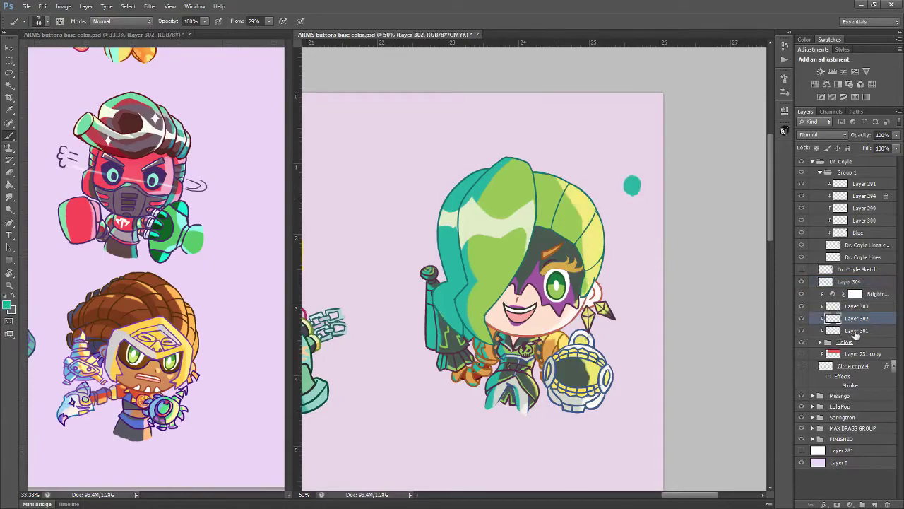
double_click(855, 331)
type("Yellow")
key("Return")
left_click(802, 319)
left_click(802, 320)
double_click(857, 319)
type("Blue")
key("Return")
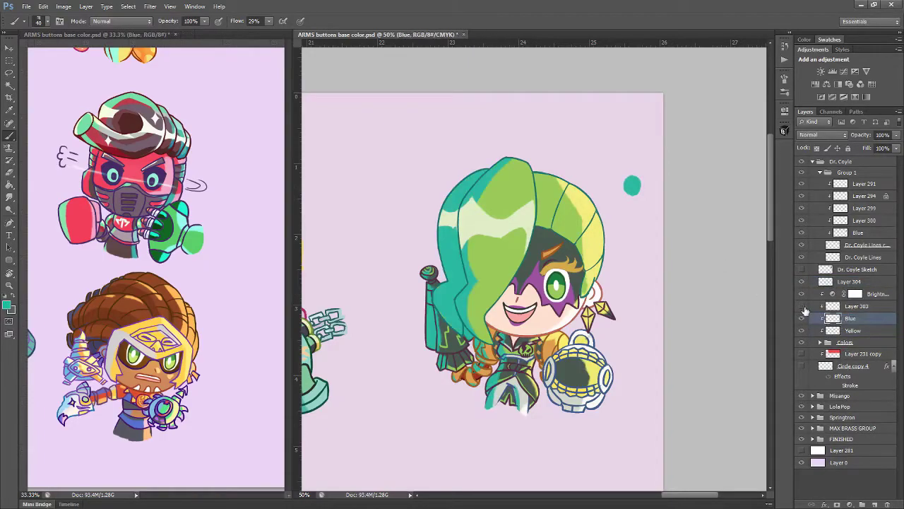
Rename Layer 303 as Hair Shine and the new swatch layer as Color Palette
left_click(802, 306)
double_click(853, 308)
type("Hair Shine")
key("Return")
left_click(803, 295)
left_click(851, 282)
double_click(851, 281)
type("Color Palette")
key("Return")
Try successive blending modes on the lower Blue layer and settle on Color
left_click(813, 317)
left_click(823, 135)
left_click(825, 146)
key("Down")
key("Down")
key("Down")
key("Down")
scroll(819, 134, "down", 4)
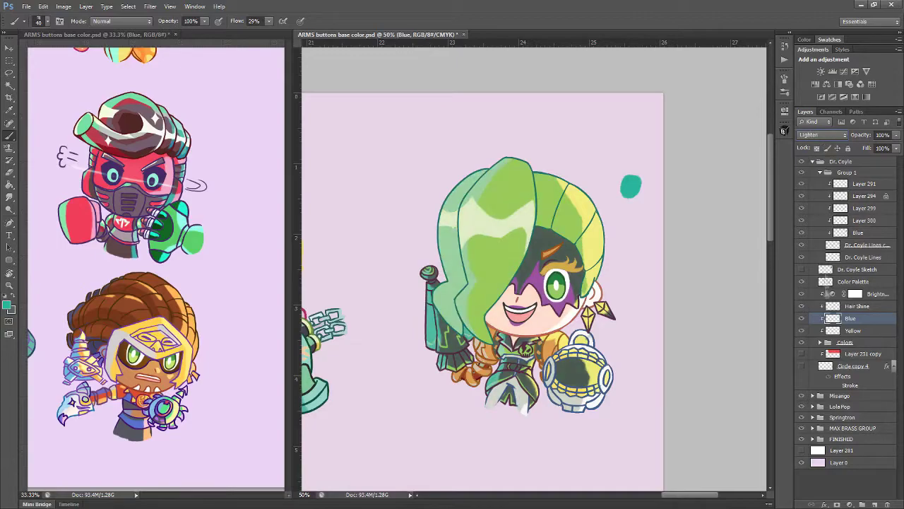
scroll(819, 139, "down", 6)
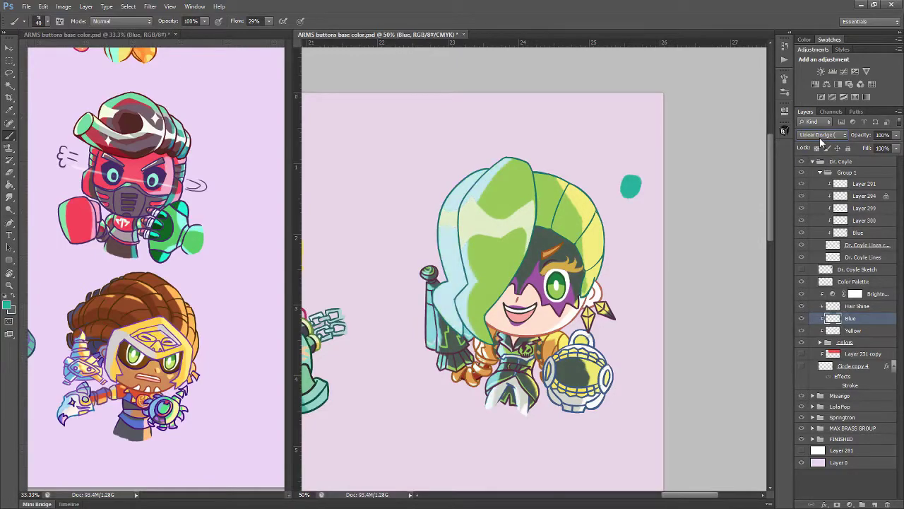
scroll(820, 137, "down", 5)
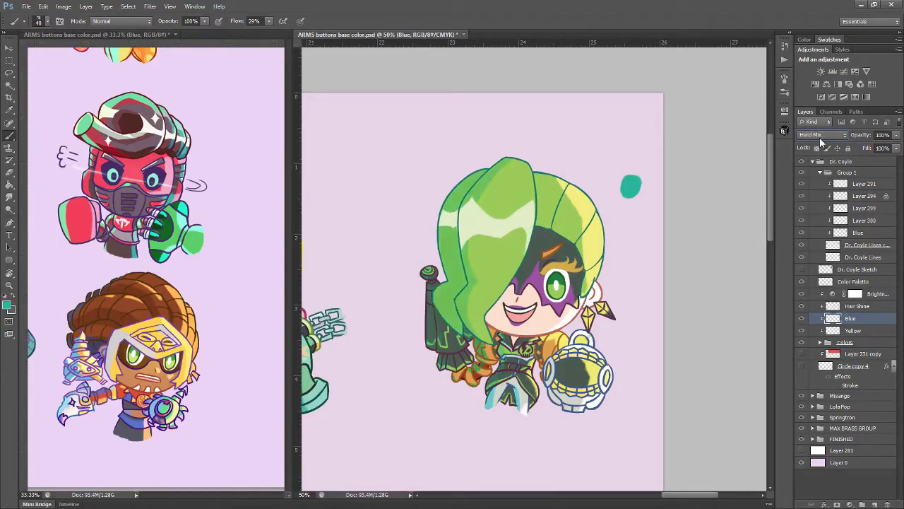
scroll(819, 137, "down", 6)
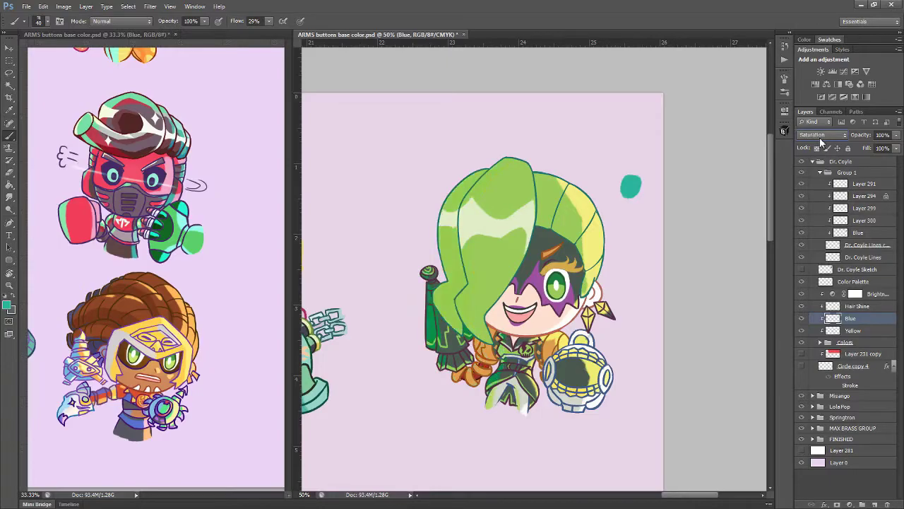
scroll(819, 137, "down", 1)
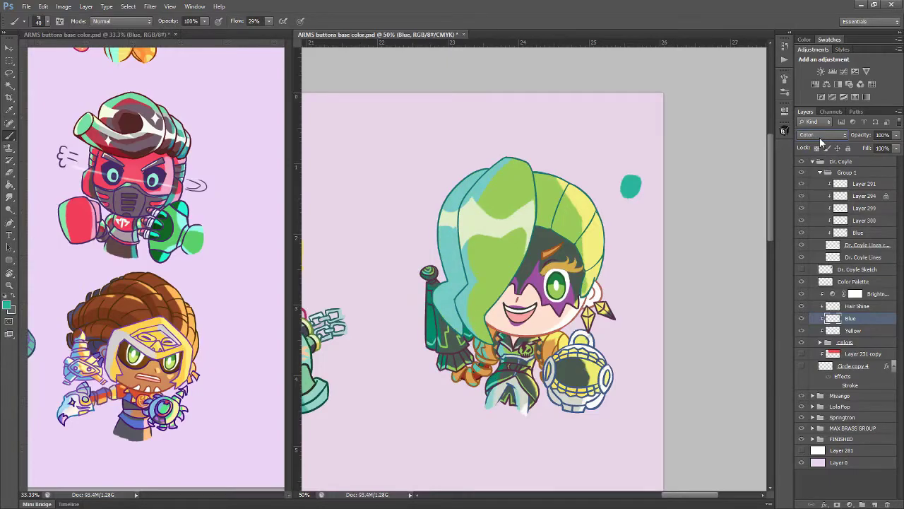
Enlarge the brush to 64 and refine the blue shading on the front hair lock
key("shift+alt+r")
key("bracketright")
key("bracketright")
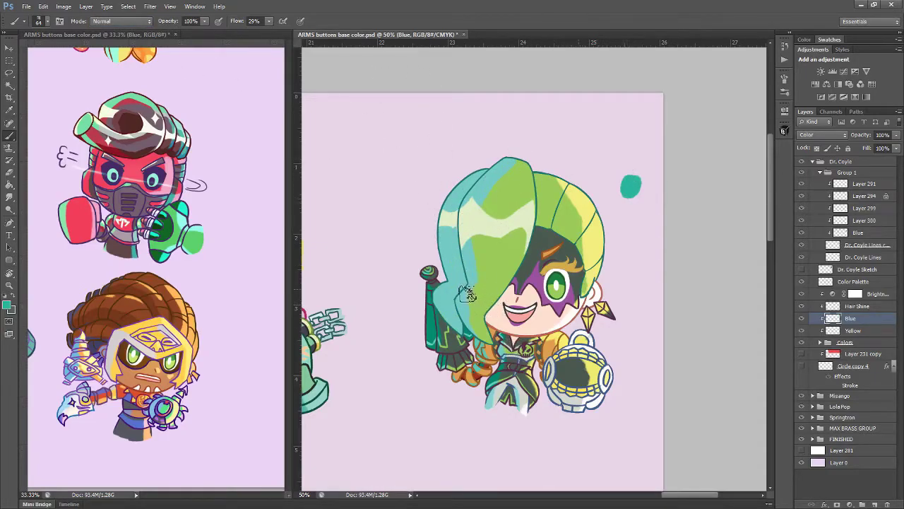
Show the Yellow layer in Normal blending without the brightness adjustment, sample its orange and add a swatch on the Color Palette layer
left_click(855, 329)
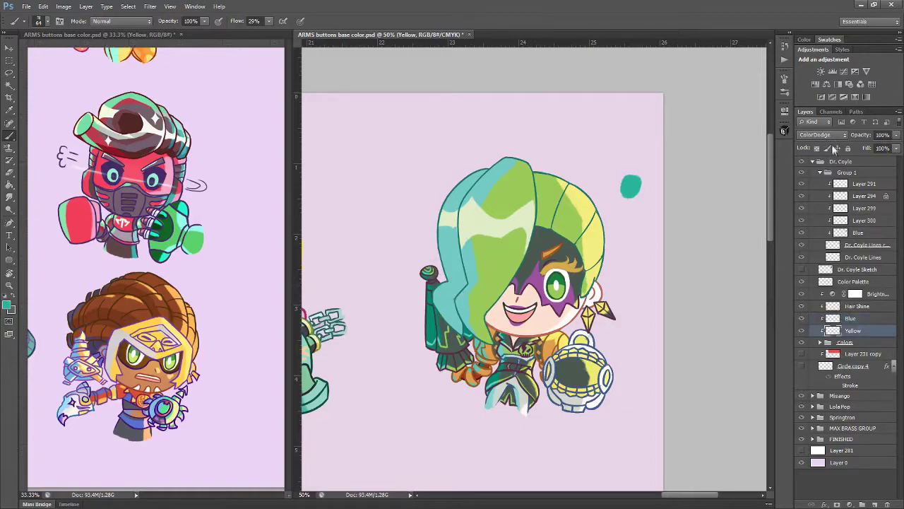
left_click(831, 135)
left_click(819, 144)
left_click(802, 294)
left_click(572, 185, "alt")
left_click(864, 282)
left_click_drag(638, 194, 635, 200)
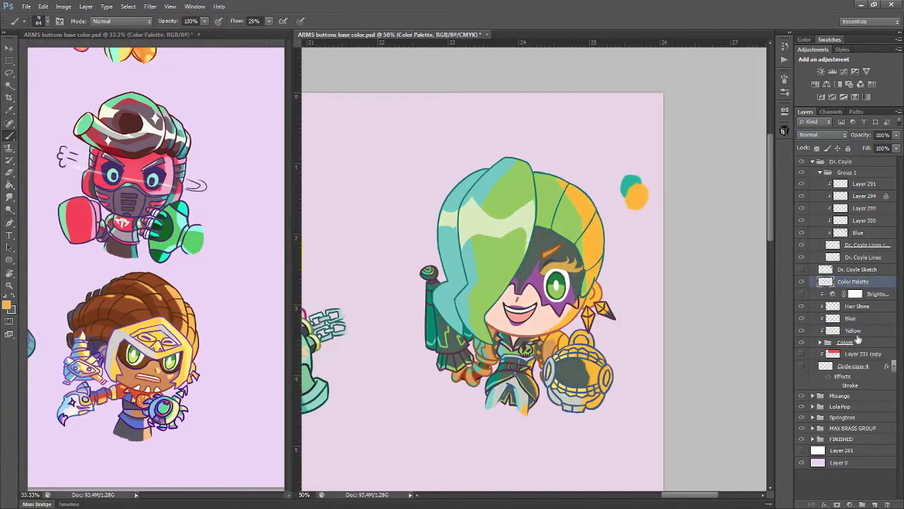
Set the Yellow layer's blending mode to Color Dodge and its opacity to 91%
left_click(847, 330)
left_click(810, 250)
left_click(858, 135)
type("91")
key("Return")
Touch up the yellow highlights around the face, side hair and earrings, alternating the brush between Clear and Normal modes
left_click(119, 22)
left_click(116, 59)
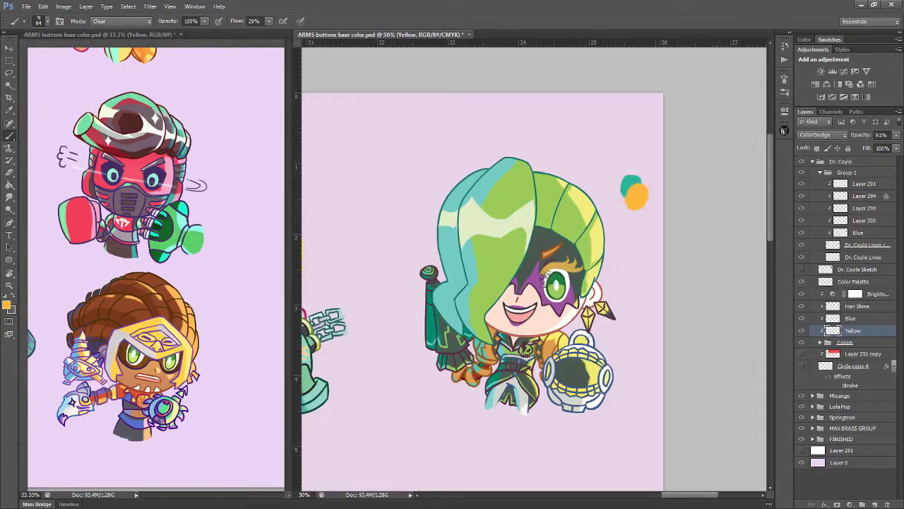
key("shift+alt+n")
left_click_drag(618, 245, 621, 247)
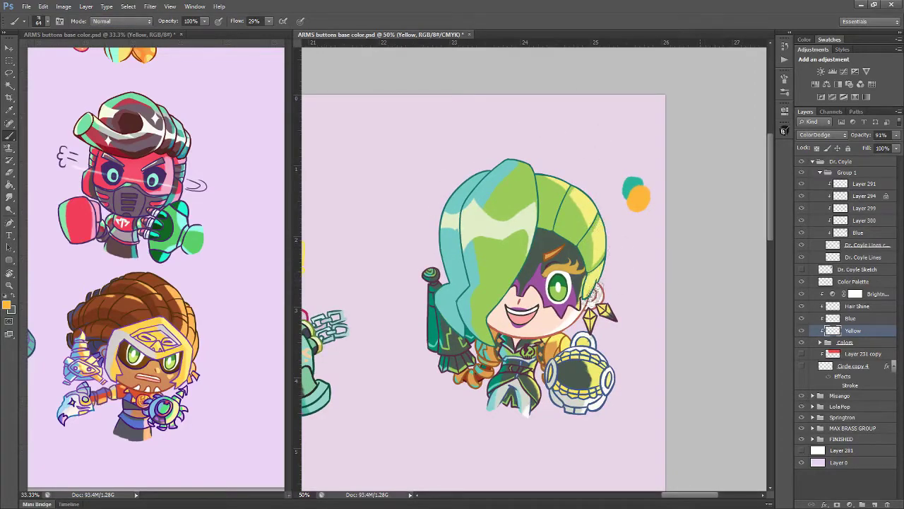
key("shift+alt+r")
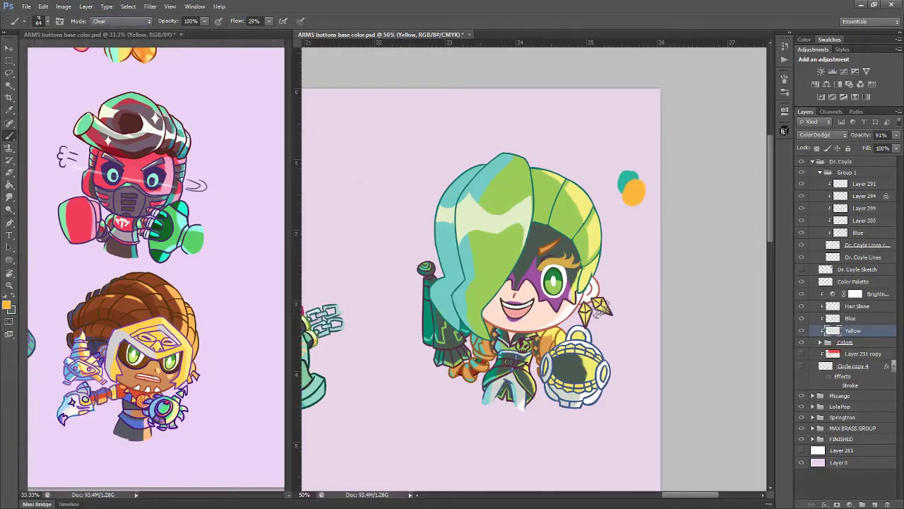
left_click_drag(585, 321, 587, 320)
key("shift+alt+n")
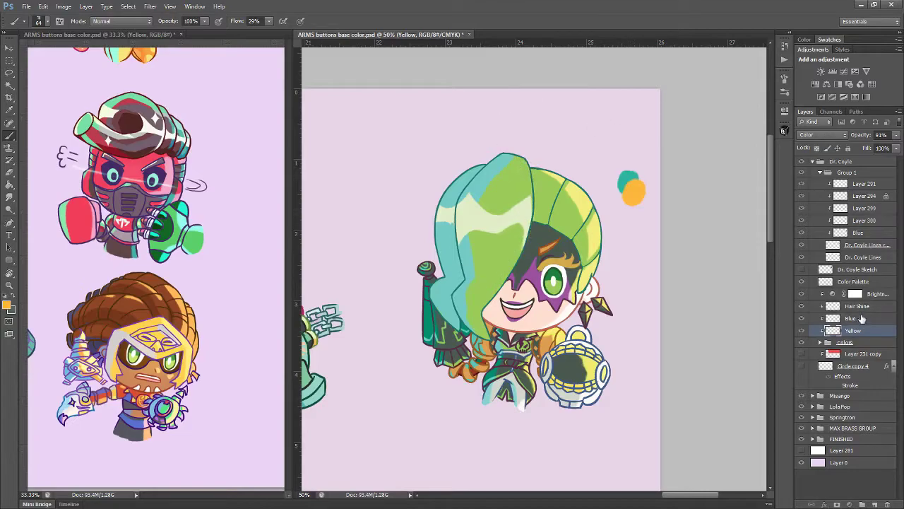
Move the Blue and Yellow layers above Hair Shine and make Yellow the active layer
left_click(862, 318, "shift")
left_click_drag(861, 318, 855, 311)
left_click(870, 320)
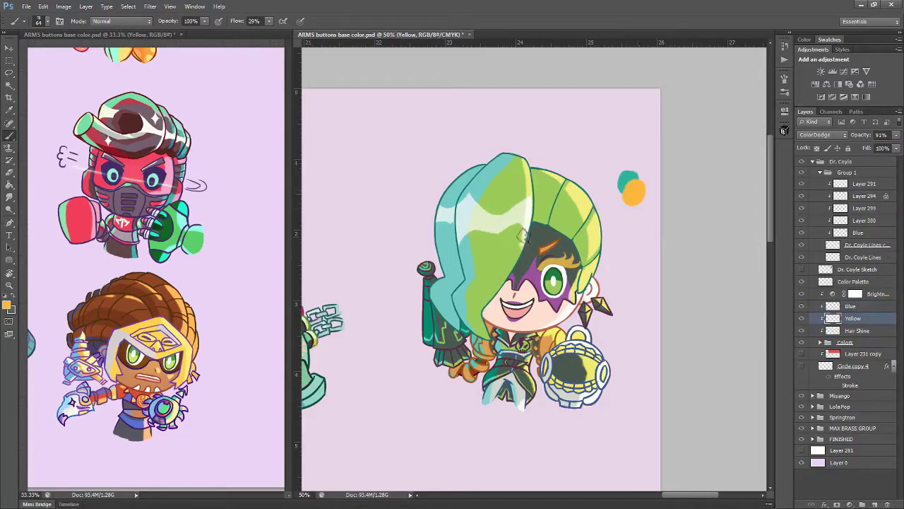
Paint a yellow highlight along the face-side edge of the front hair lock and trim it with the brush in Clear mode
mouse_move(521, 247)
left_mouse_down()
mouse_move(484, 309)
mouse_move(487, 339)
left_mouse_up()
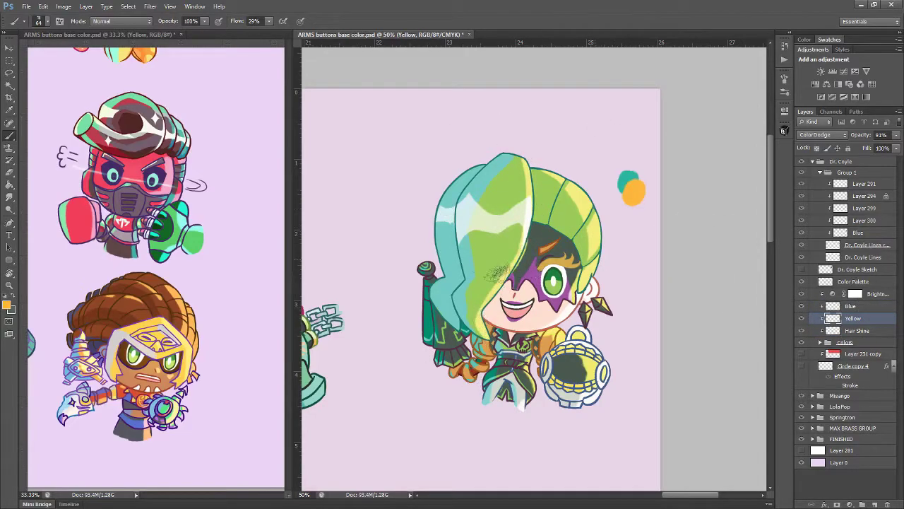
left_click_drag(524, 238, 478, 311)
left_click(121, 21)
left_click(137, 44)
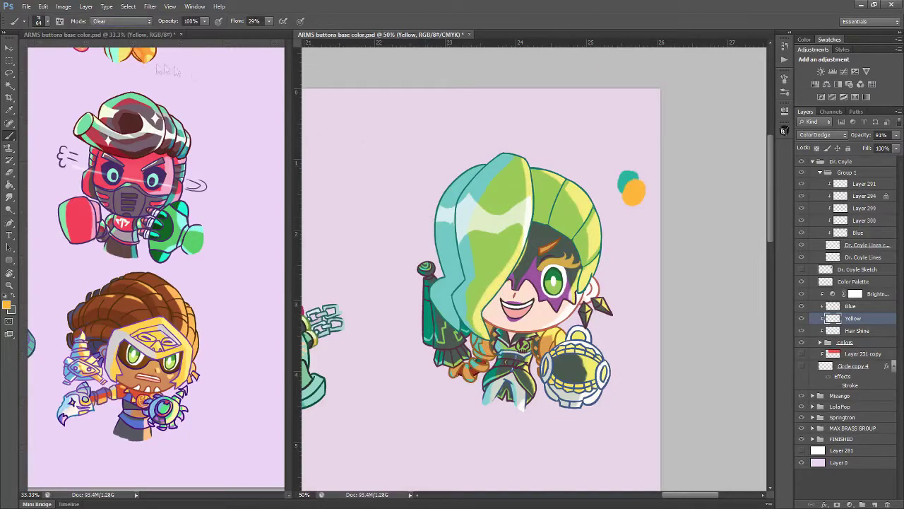
left_click_drag(520, 192, 528, 119)
left_click_drag(523, 170, 520, 146)
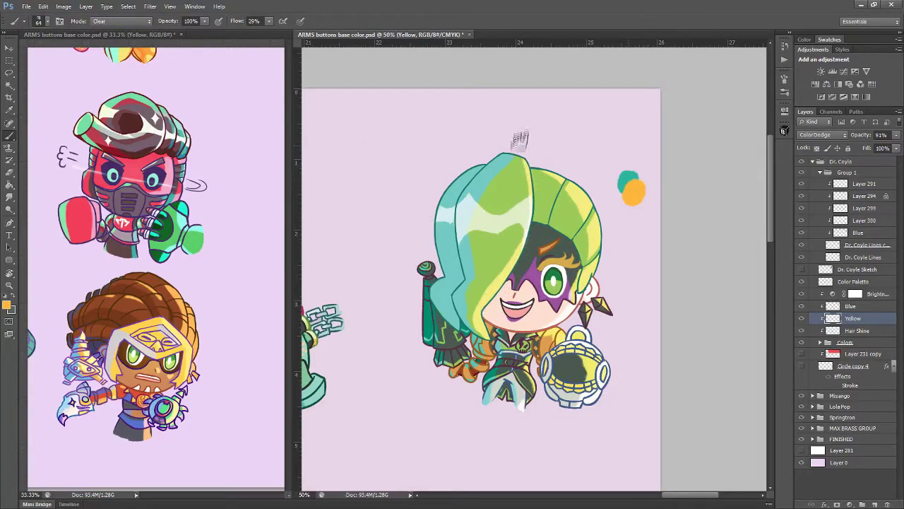
Extend the yellow highlight along the front lock from tip to crown and thin its inner edge in Clear mode
left_click_drag(477, 301, 482, 331)
mouse_move(530, 204)
left_mouse_down()
mouse_move(511, 175)
mouse_move(496, 275)
mouse_move(518, 250)
left_mouse_up()
left_click_drag(520, 178, 514, 232)
left_click(148, 20)
left_click(134, 52)
left_click_drag(516, 158, 514, 190)
left_click_drag(517, 175, 488, 286)
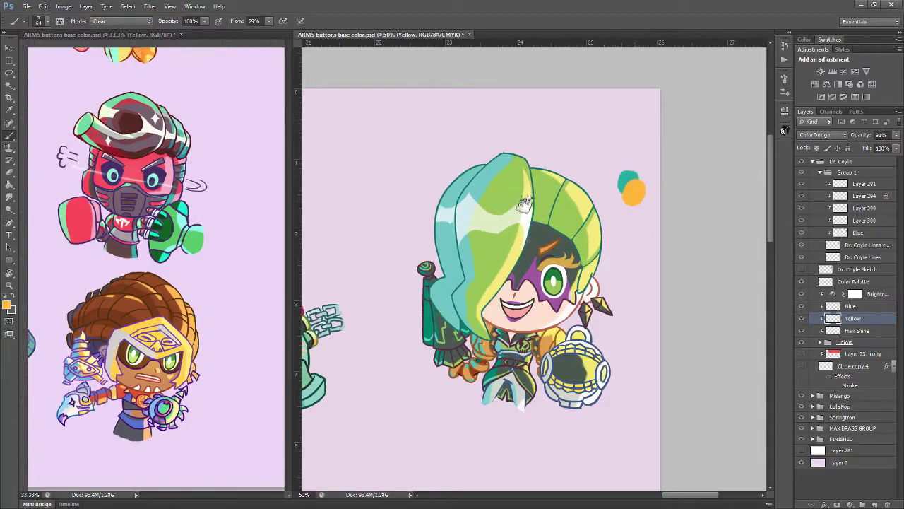
Refine the Yellow layer's highlights on the outfit and accessories, painting in Normal mode and removing excess in Clear mode
key("ctrl+plus")
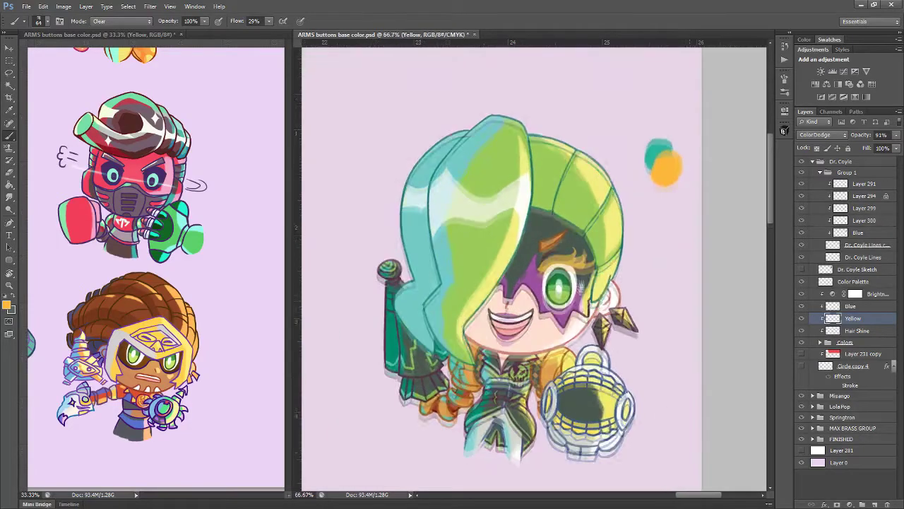
left_click(861, 306)
key("e")
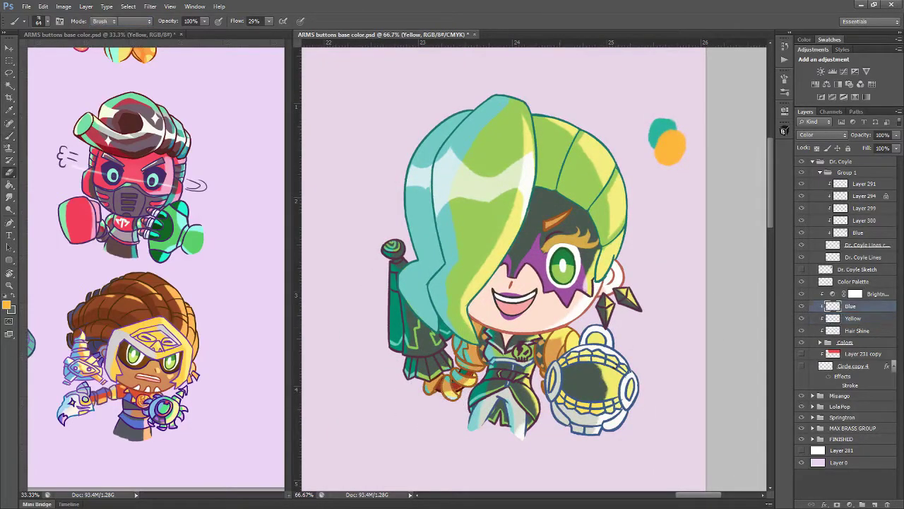
left_click(861, 317)
key("b")
key("b")
key("alt+bracketleft")
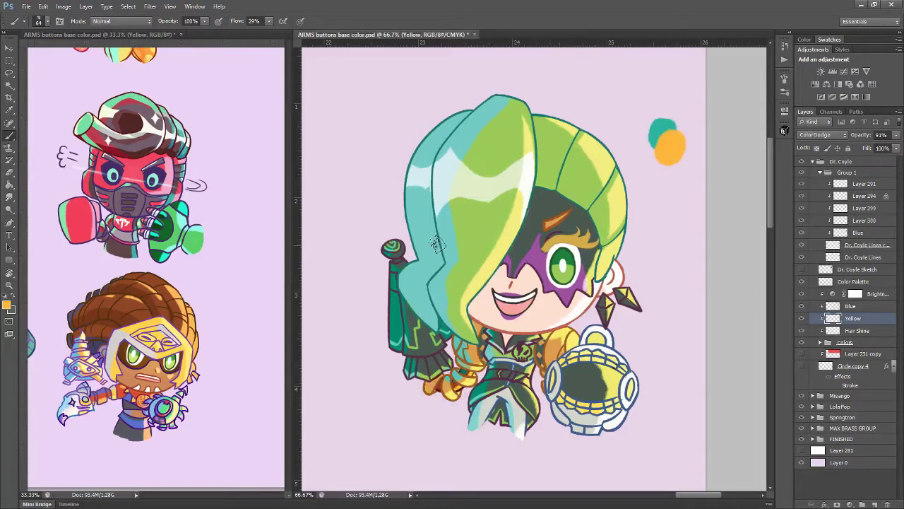
left_click_drag(469, 228, 467, 223)
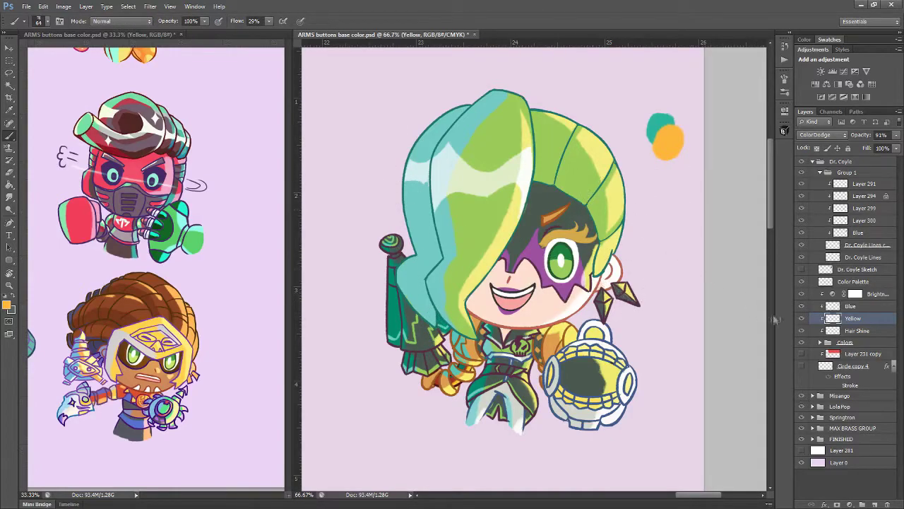
key("shift+alt+r")
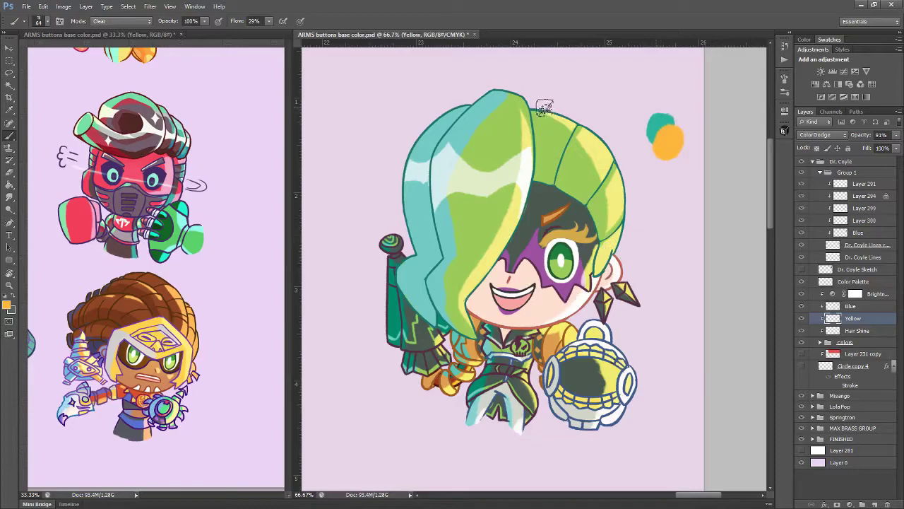
left_click_drag(601, 242, 591, 252)
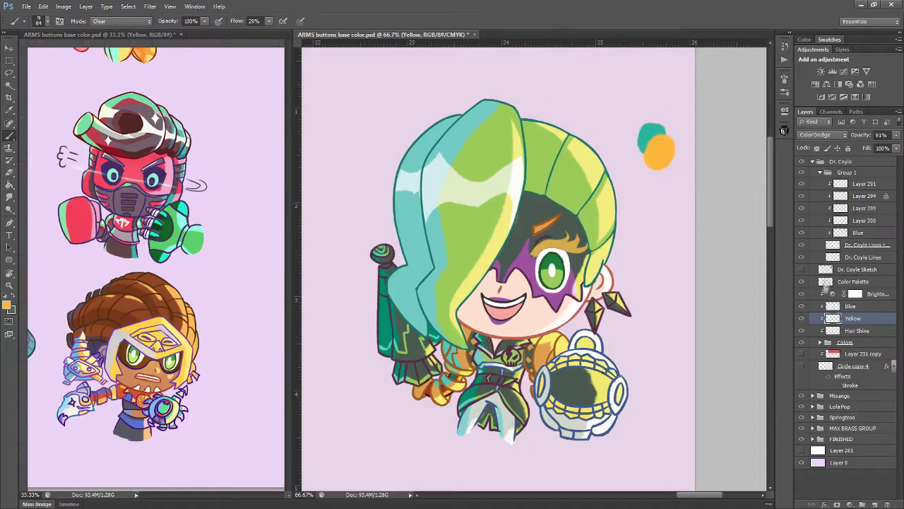
Toggle Layer 300 in Group 1 to identify its content and rename it Dark Purples
left_click(803, 221)
left_click(802, 221)
left_click(802, 221)
left_click(802, 222)
left_click(801, 221)
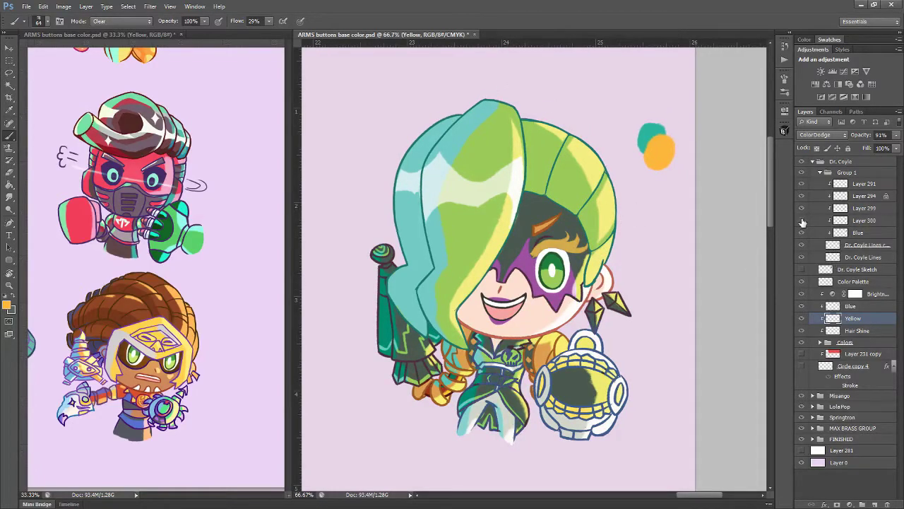
left_click(863, 220)
double_click(864, 220)
type("Dark Purples")
key("Return")
Identify the next two line-colour layers in Group 1, renaming Layer 299 as Hair and Layer 294 as Skin
left_click(801, 207)
left_click(802, 208)
double_click(867, 209)
type("Hair")
key("Return")
left_click(801, 197)
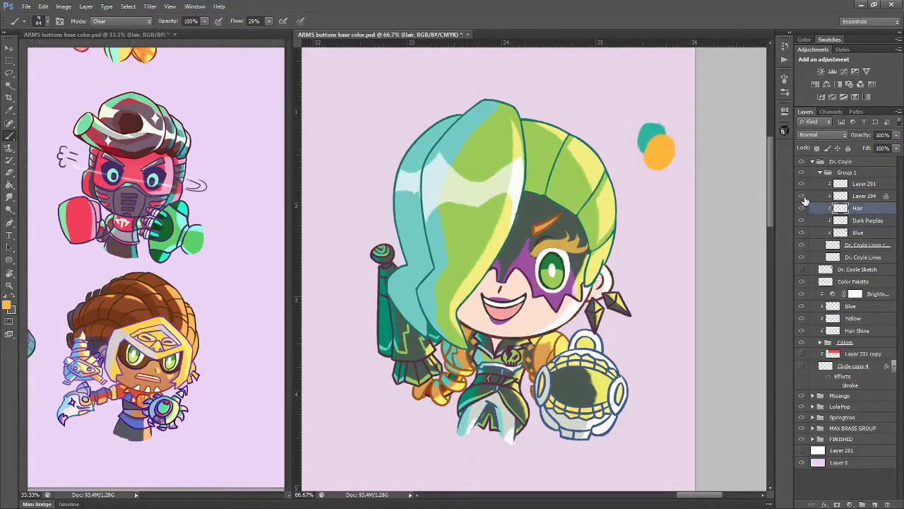
left_click(802, 197)
double_click(865, 196)
type("Skin")
key("Return")
Toggle Layer 291 in Group 1 to identify its content and rename it Bronze/Yellow
left_click(801, 184)
left_click(801, 184)
left_click(801, 184)
left_click(801, 183)
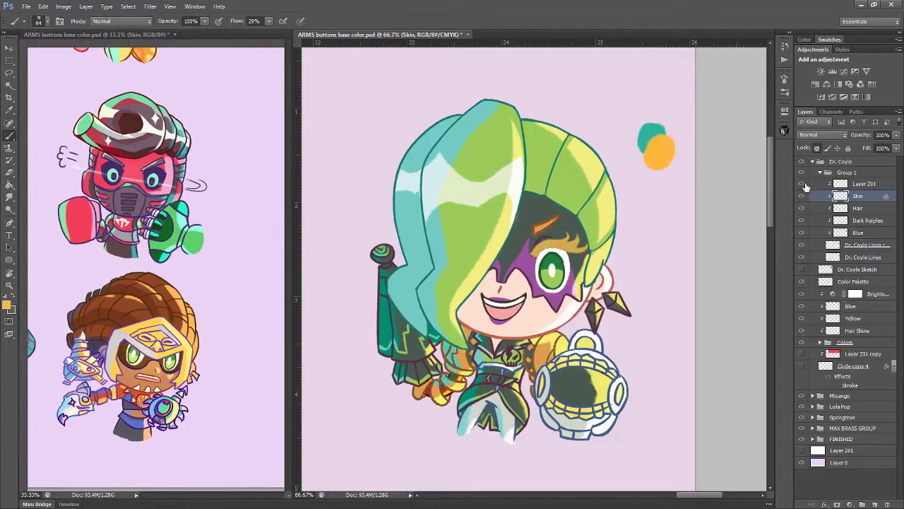
left_click(865, 183)
double_click(865, 183)
type("Bronzes")
type("Yellow")
key("Return")
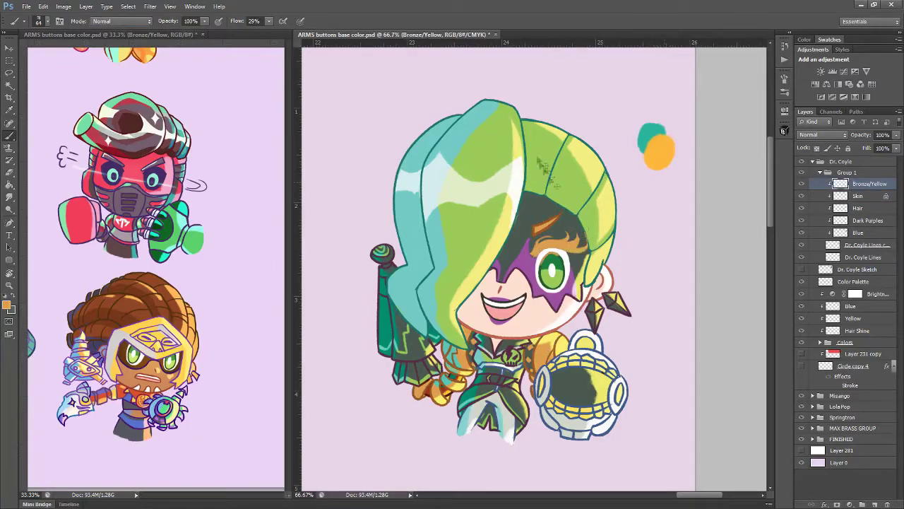
left_click(565, 245, "alt")
mouse_move(546, 250)
left_mouse_down()
mouse_move(578, 245)
mouse_move(542, 253)
left_mouse_up()
key("ctrl+z")
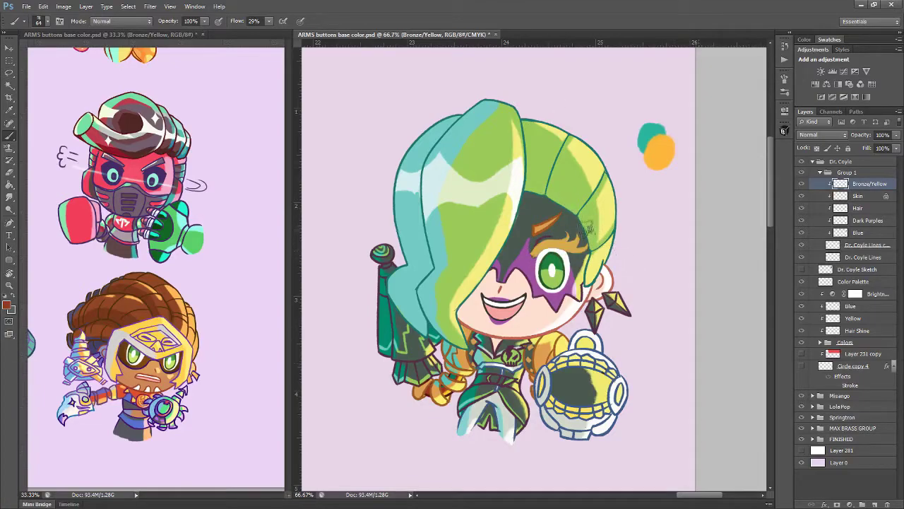
scroll(612, 223, "up", 2)
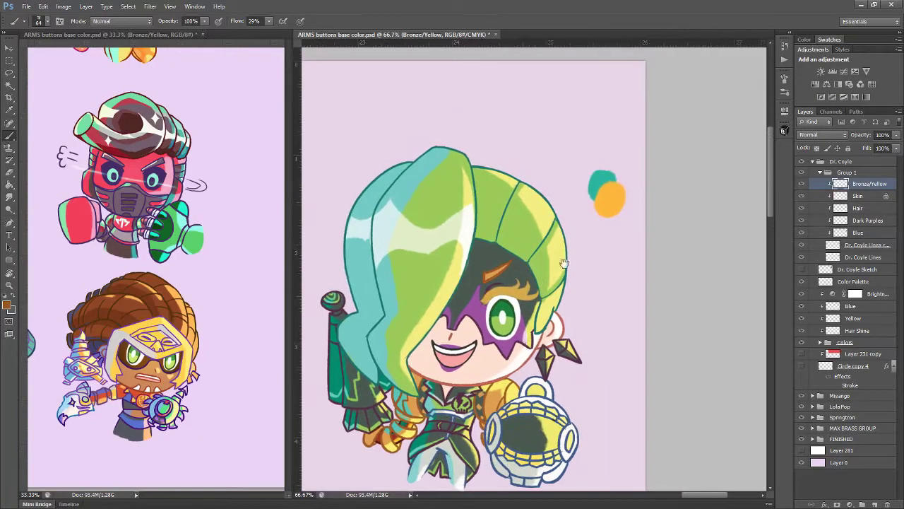
Outline the golden eyelashes above the eye in dark purple on a new layer above Bronze/Yellow
key("ctrl+shift+alt+n")
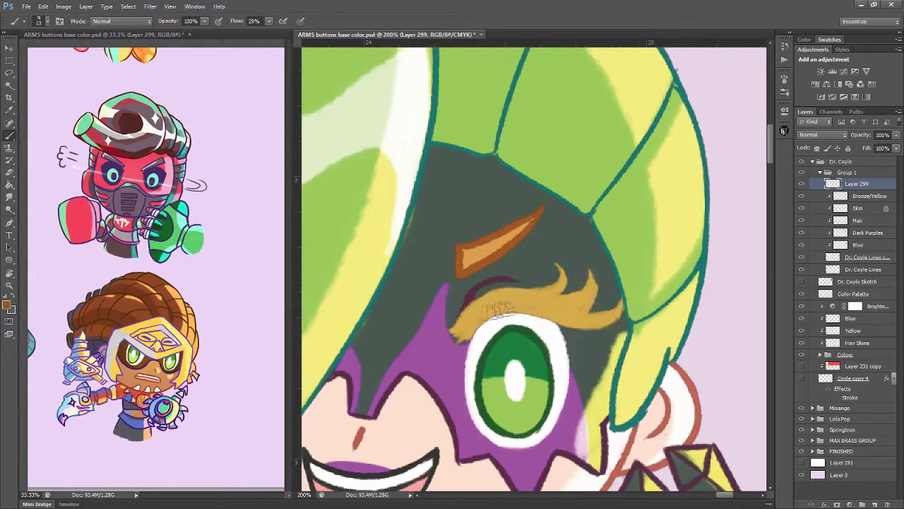
left_click_drag(448, 328, 469, 343)
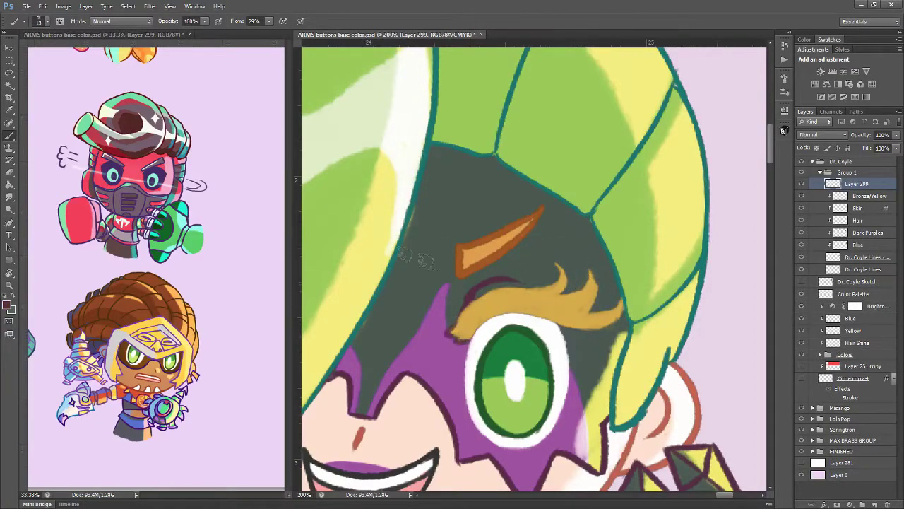
left_click_drag(224, 106, 214, 232)
left_click_drag(272, 137, 166, 293)
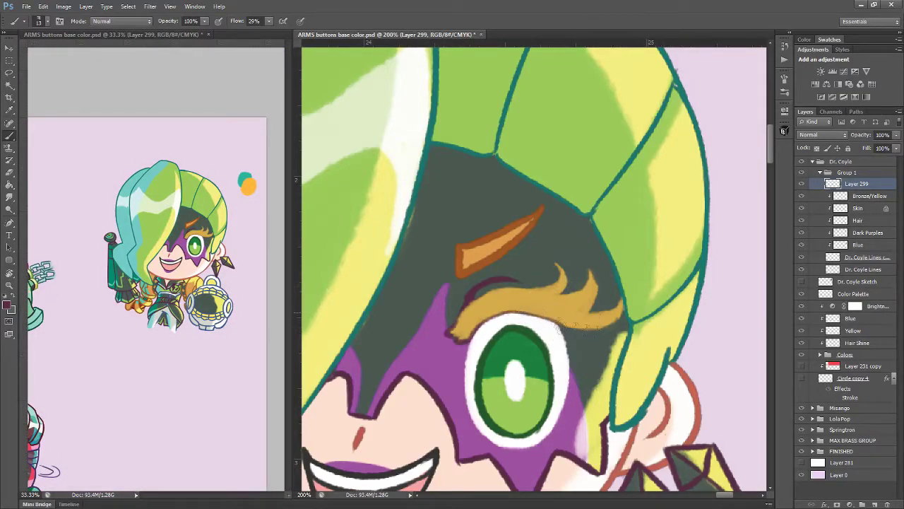
key("r")
mouse_move(572, 325)
left_mouse_down()
mouse_move(472, 216)
mouse_move(512, 295)
left_mouse_up()
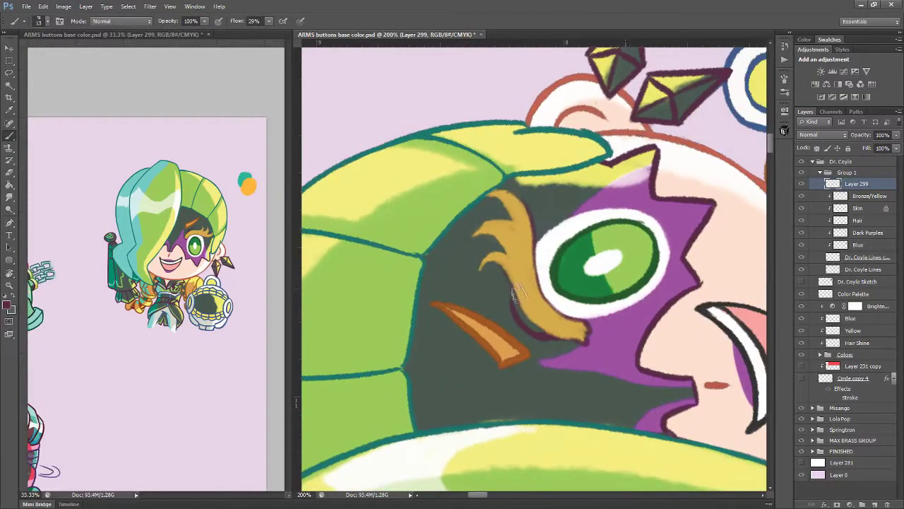
left_click_drag(541, 331, 573, 338)
left_click_drag(528, 271, 563, 384)
key("r")
left_click_drag(511, 318, 486, 270)
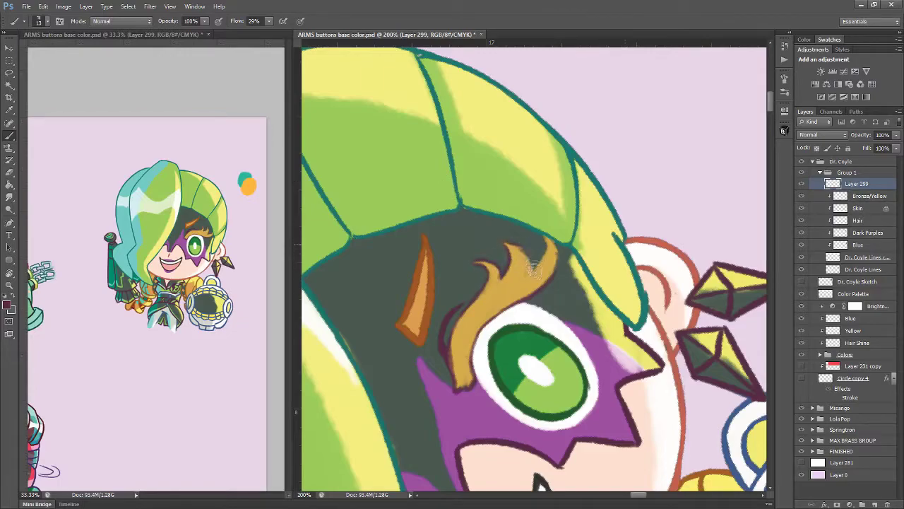
key("r")
left_click_drag(548, 245, 561, 138)
Adjust the colour of the eyelash outlines on Layer 299, keeping them a purple tone
key("ctrl+minus")
key("ctrl+j")
key("ctrl+z")
key("ctrl+z")
key("ctrl+z")
key("i")
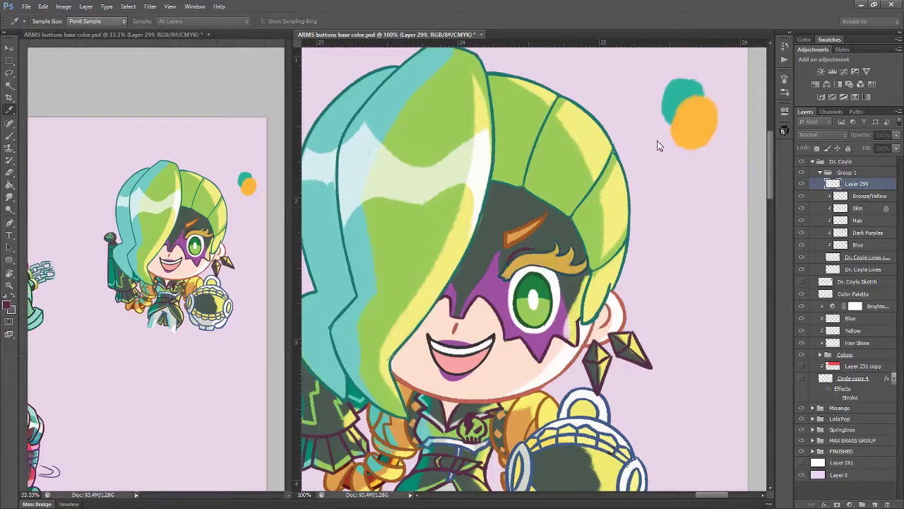
left_click_drag(722, 182, 758, 168)
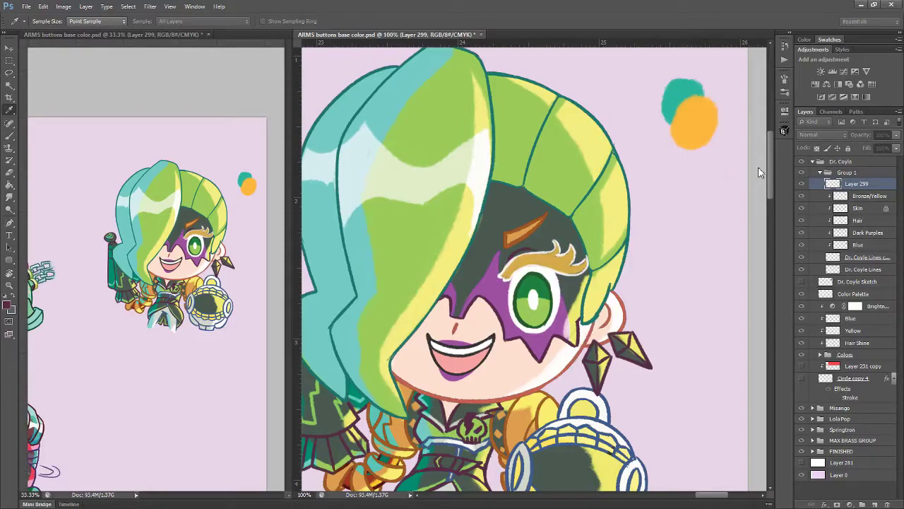
key("r")
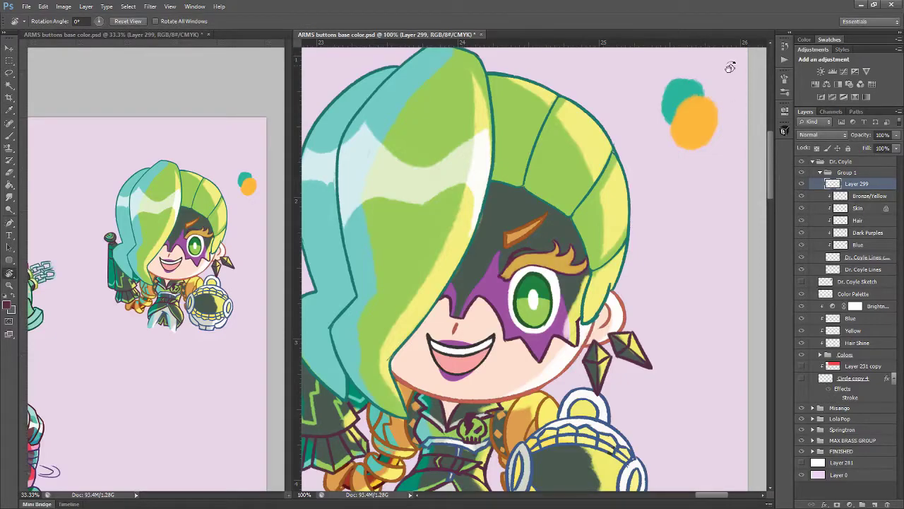
Refine the purple eyelash outline along the lid, the lash tips and the inner corner
key("b")
key("ctrl+plus")
key("ctrl+plus")
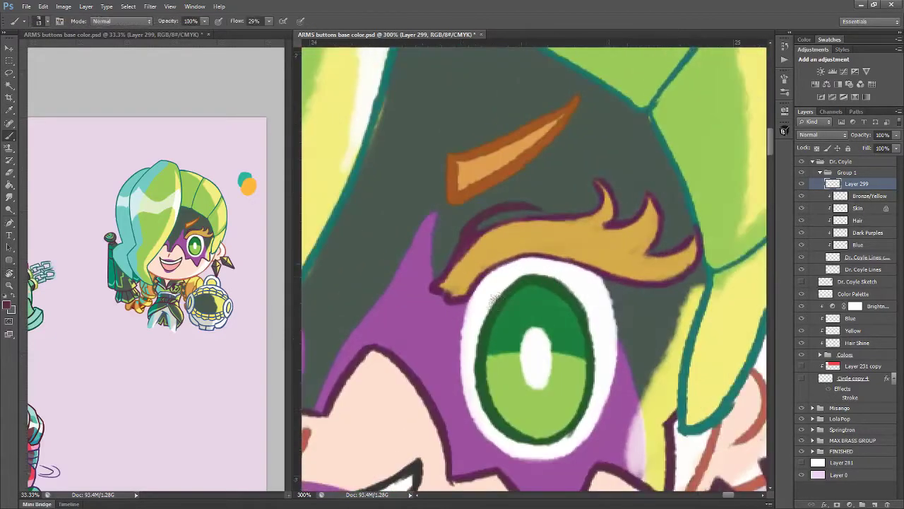
left_click_drag(517, 260, 551, 260)
left_click_drag(639, 139, 643, 136)
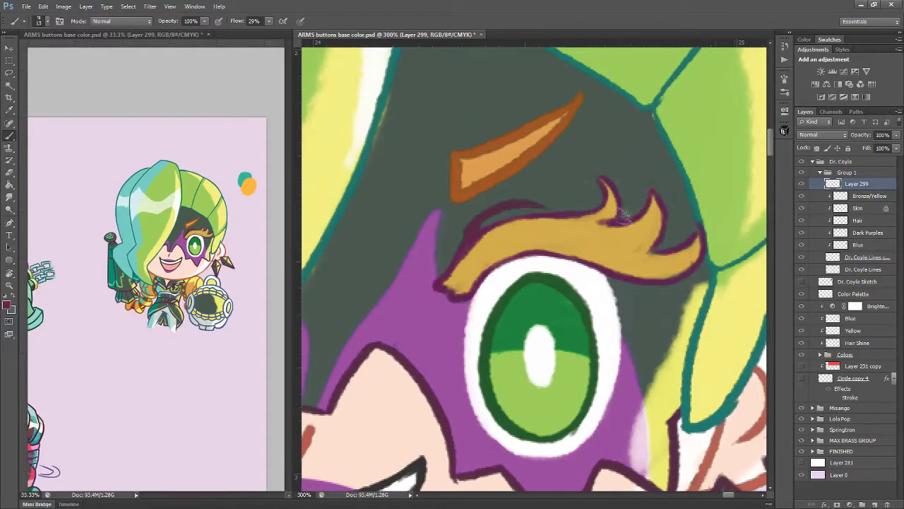
left_click_drag(613, 226, 611, 221)
key("e")
key("b")
left_click_drag(482, 277, 528, 254)
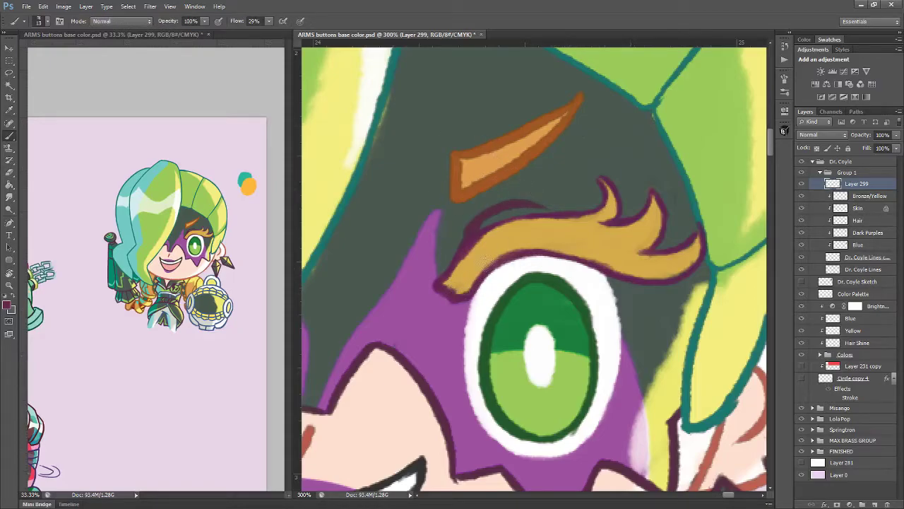
Shift the line colour of the Dark Purples layer in Group 1 to a more vivid purple
scroll(491, 87, "down", 4)
key("ctrl+minus")
key("ctrl+plus")
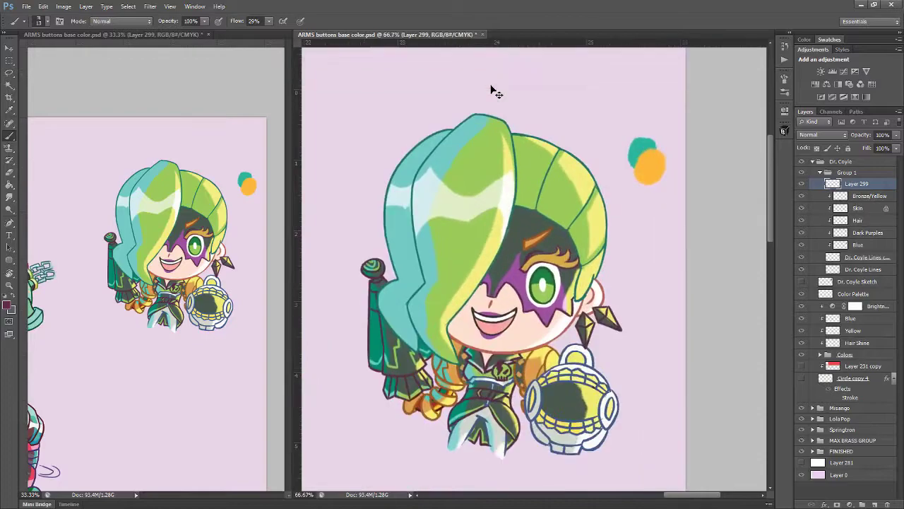
key("ctrl+plus")
key("ctrl+plus")
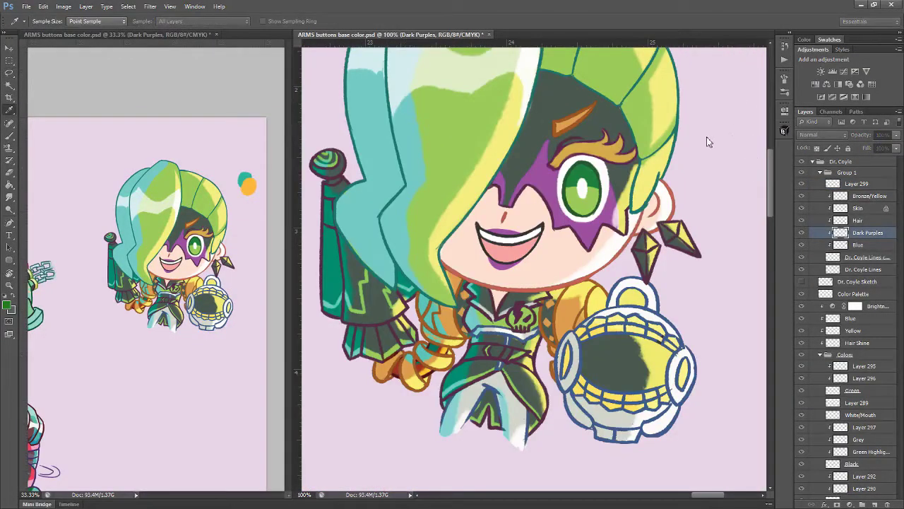
left_click_drag(680, 169, 695, 189)
Shift the hue of the Bronze/Yellow line-colour layer to magenta
left_click(860, 196)
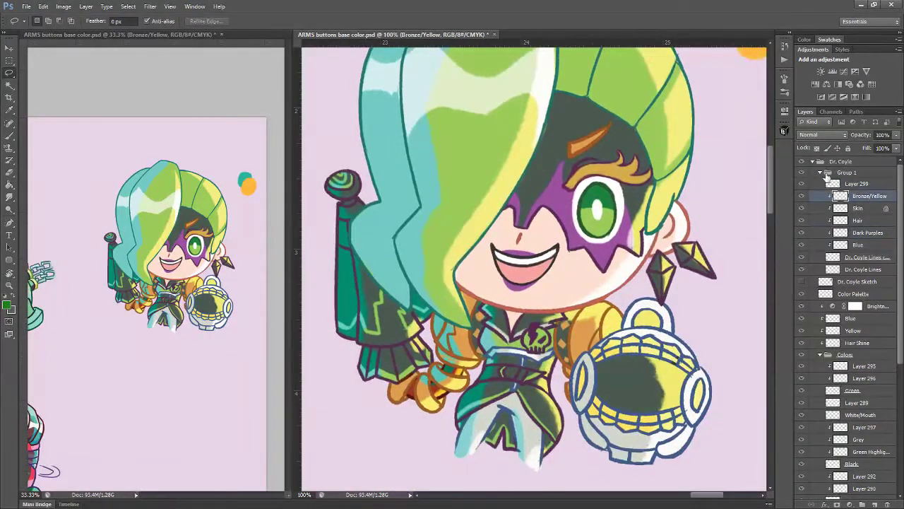
mouse_move(715, 138)
left_mouse_down()
mouse_move(697, 136)
mouse_move(710, 139)
left_mouse_up()
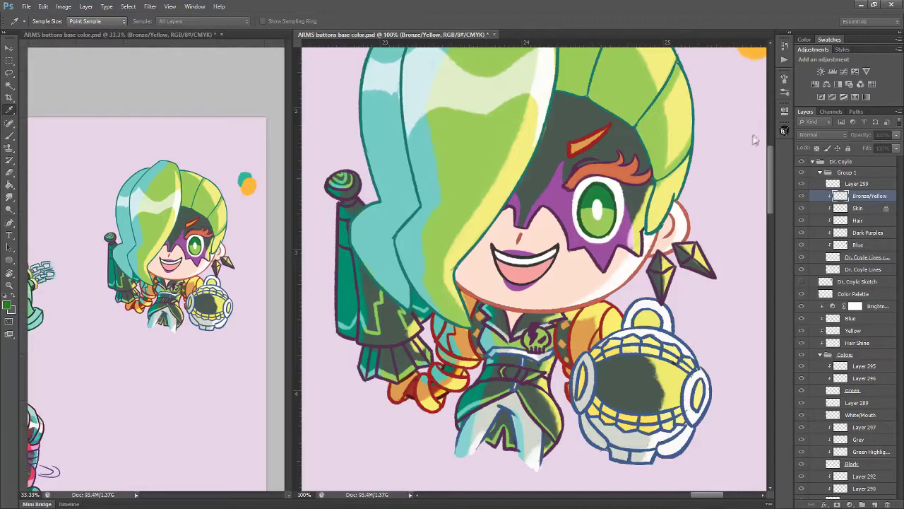
left_click_drag(707, 135, 706, 137)
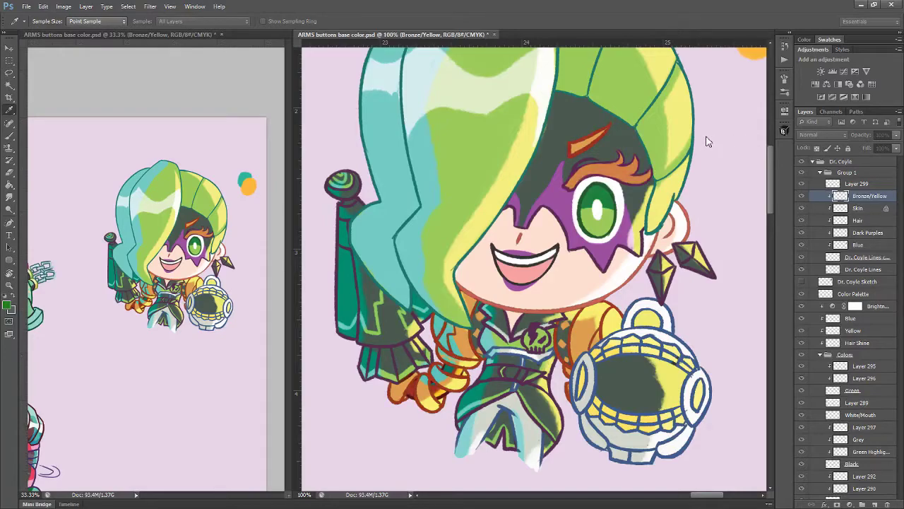
key("ctrl+y")
key("ctrl+y")
key("ctrl+z")
key("ctrl+z")
left_click_drag(693, 134, 770, 141)
key("ctrl+alt+z")
key("ctrl+alt+z")
left_click_drag(678, 128, 692, 126)
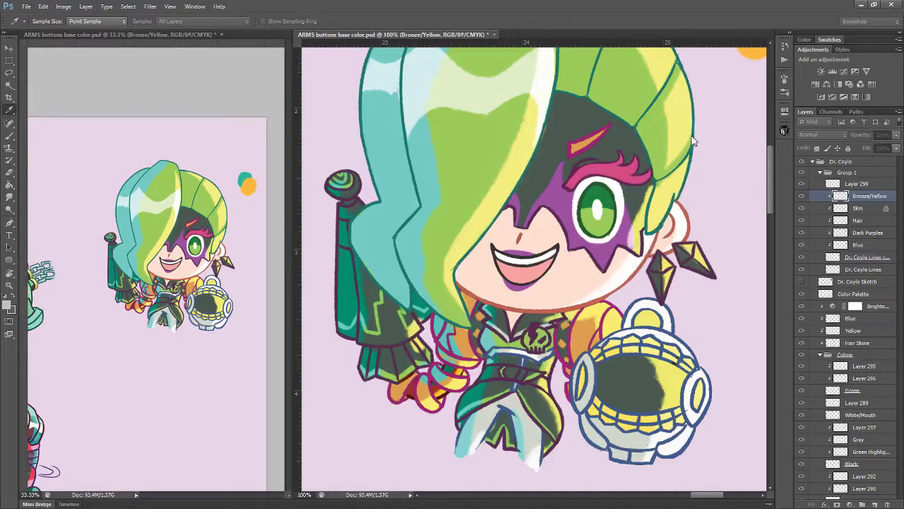
Cut the eyelash colour out of Bronze/Yellow onto its own clipped layer and shift its hue to golden orange
key("l")
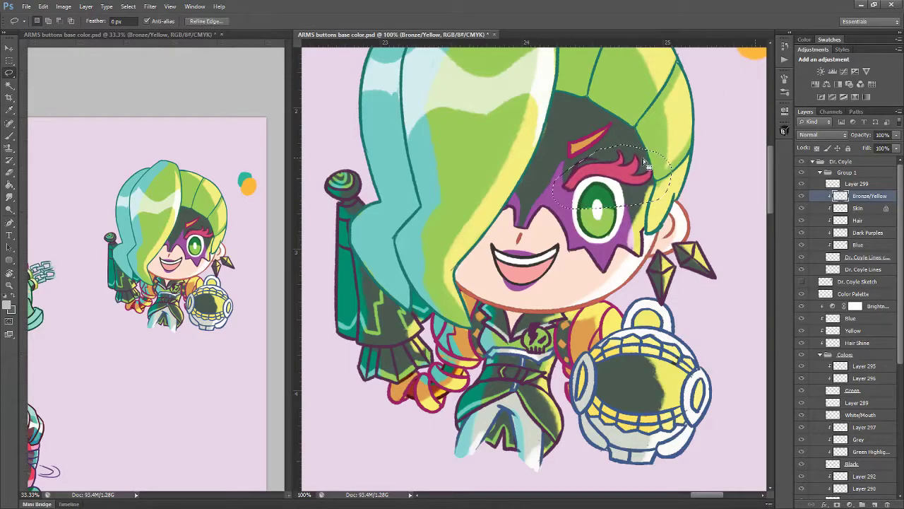
key("ctrl+shift+j")
left_click(856, 202, "alt")
key("ctrl+u")
left_click_drag(727, 139, 717, 161)
key("ctrl+z")
key("ctrl+z")
left_click(811, 69)
left_click_drag(685, 189, 671, 186)
Shift the hue of the Skin line-colour layer to a pinker red
left_click(856, 220)
key("ctrl+u")
left_click_drag(724, 136, 702, 131)
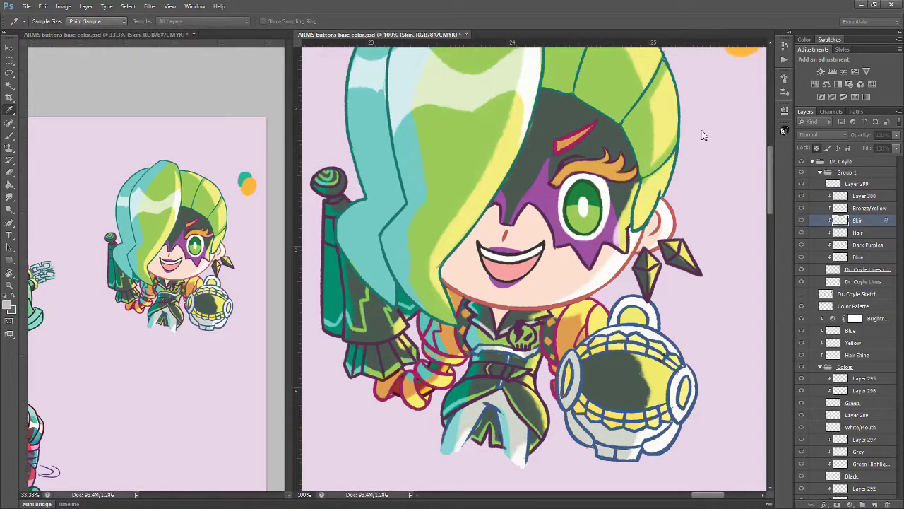
key("ctrl+z")
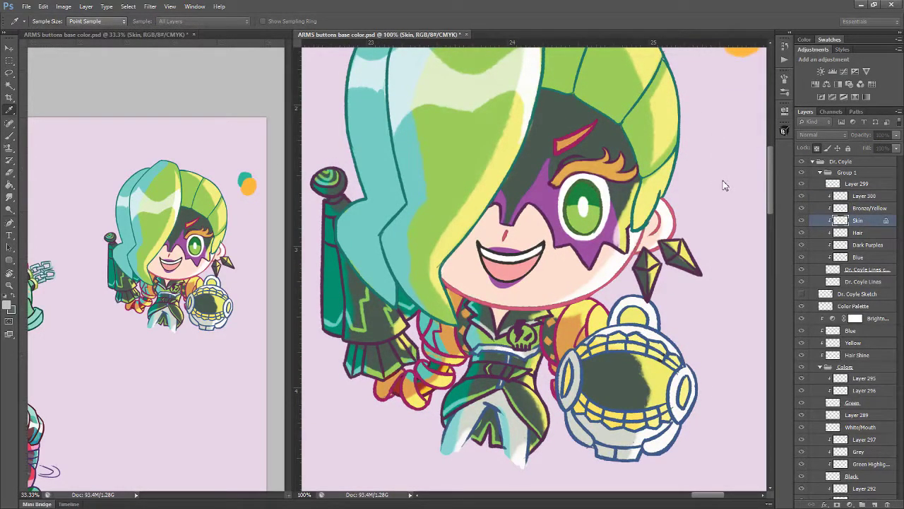
left_click(800, 104)
mouse_move(606, 122)
left_mouse_down()
mouse_move(610, 157)
mouse_move(601, 119)
left_mouse_up()
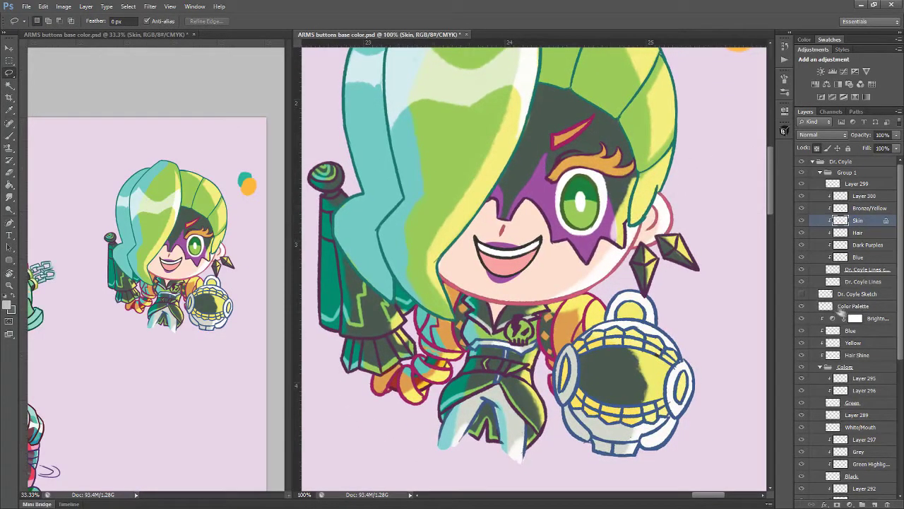
Find the layer that colours the area between the coat tails, checking Black, Grey and White/Mouth, and select Green Highlights
scroll(848, 318, "down", 3)
left_click(851, 392)
key("b")
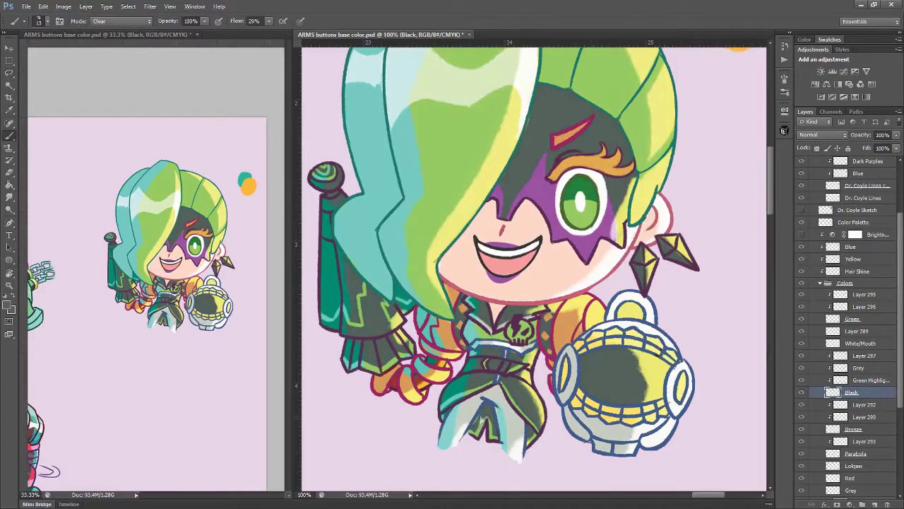
left_click(486, 422, "ctrl")
scroll(818, 219, "down", 2)
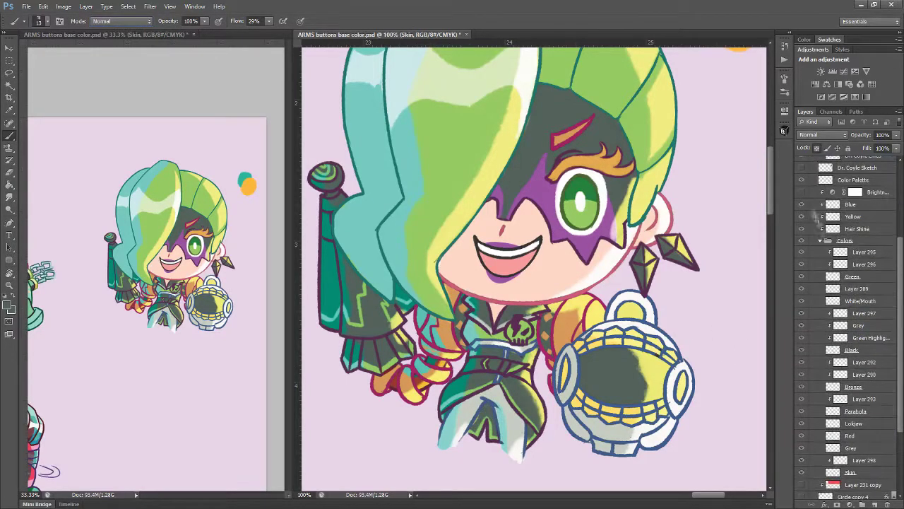
left_click(866, 351)
left_click(865, 325)
key("e")
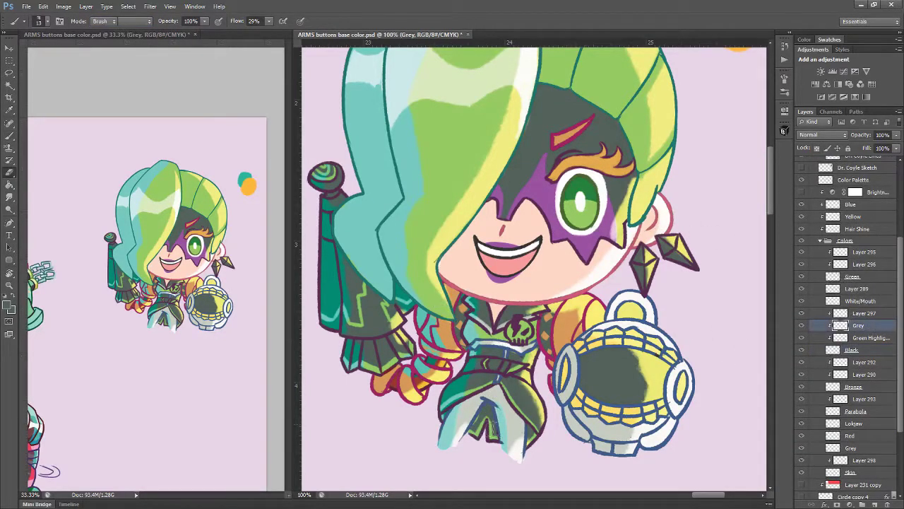
left_click(802, 301)
left_click(802, 301)
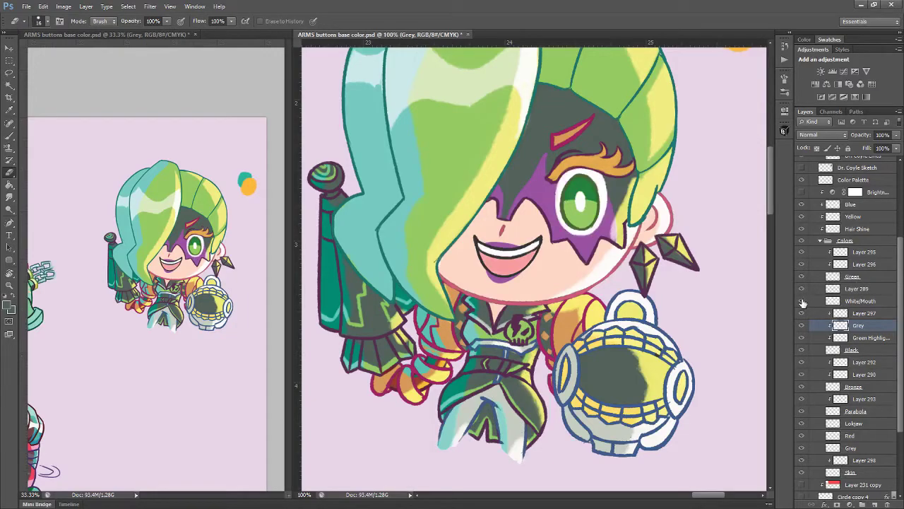
left_click(802, 448)
left_click(801, 448)
left_click(871, 338)
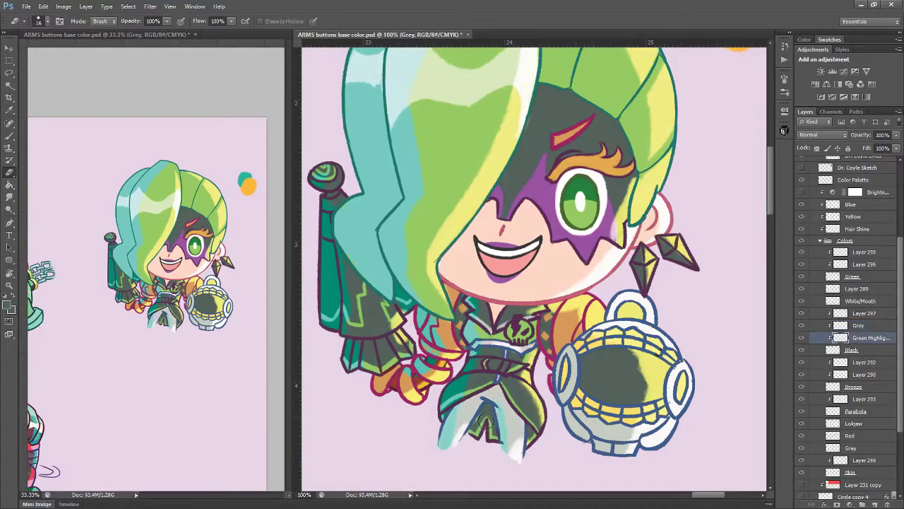
Save the document and collapse the Colors group
left_click_drag(678, 262, 684, 294)
key("ctrl+s")
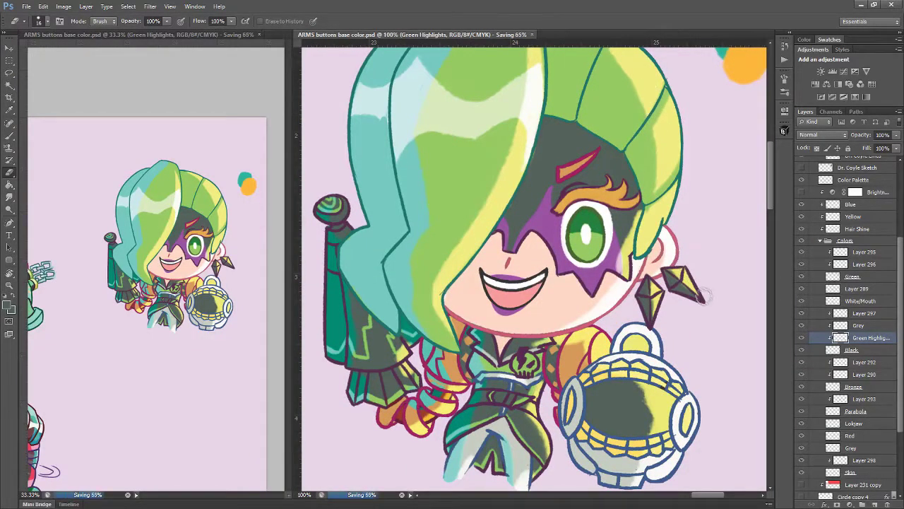
left_click_drag(702, 307, 689, 315)
left_click(825, 244)
left_click(821, 241)
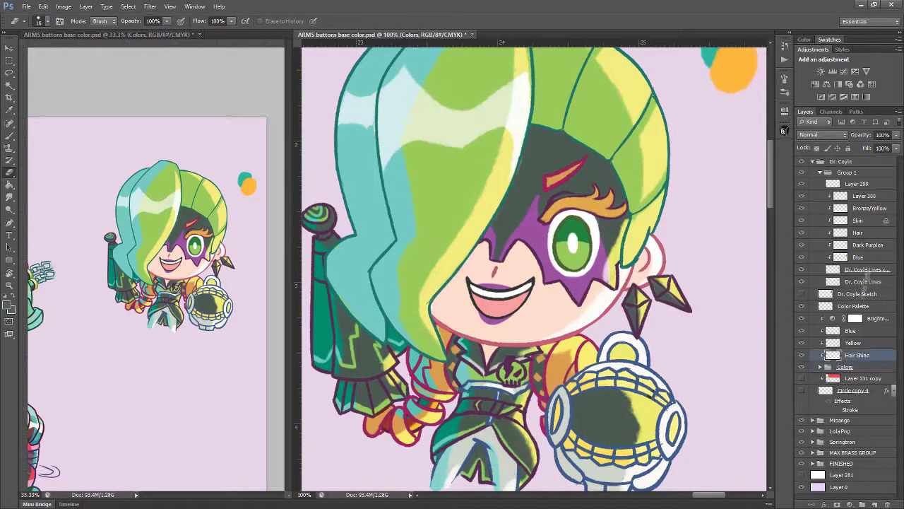
Add a clipped layer above Blue in Group 1 and recolour the mouth's outline dark purple
left_click(857, 256)
key("b")
key("ctrl+shift+alt+n")
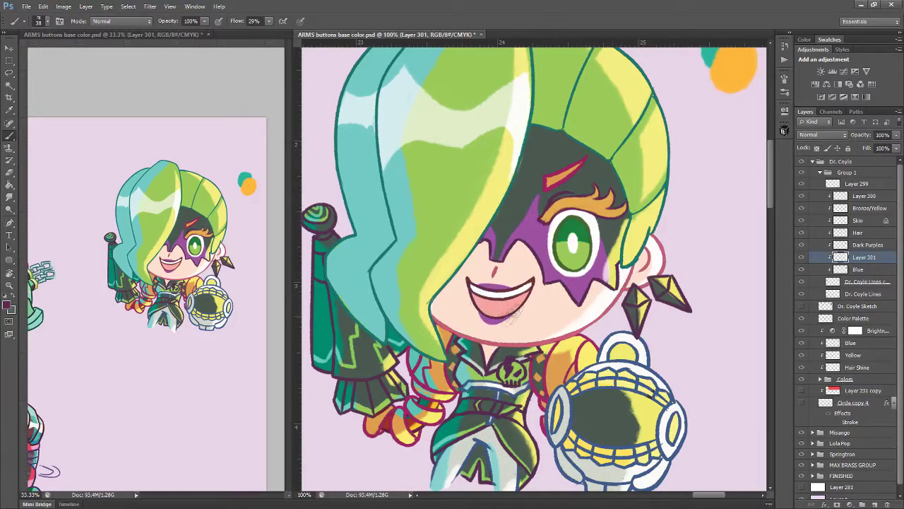
left_click_drag(566, 238, 559, 247)
left_click(486, 280, "alt")
left_click_drag(571, 134, 562, 137)
left_click_drag(559, 251, 507, 212)
key("ctrl+minus")
key("ctrl+plus")
scroll(902, 366, "down", 1)
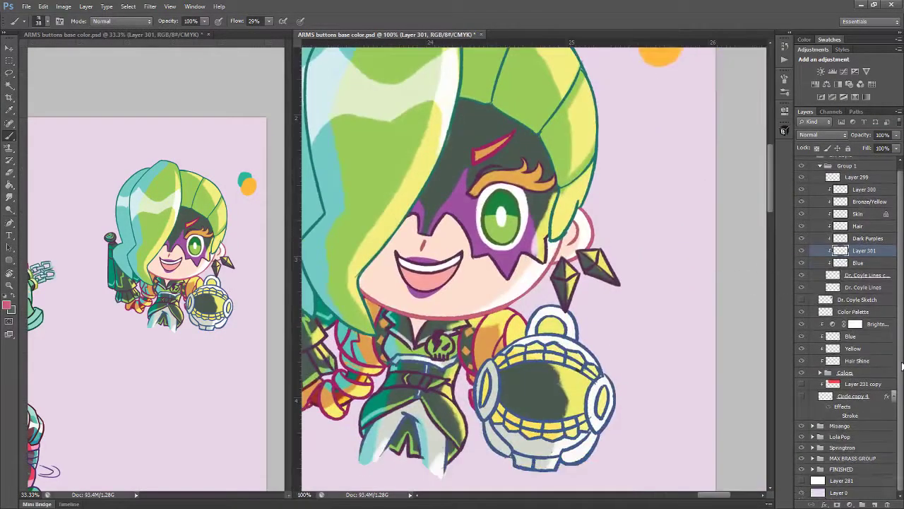
Add a clipped layer above Hair Shine and paint the opening of the helmet's top ring pink
left_click_drag(801, 348, 801, 360)
left_click(832, 363)
left_click(874, 504)
left_click(338, 387, "alt")
left_click_drag(553, 326, 547, 325)
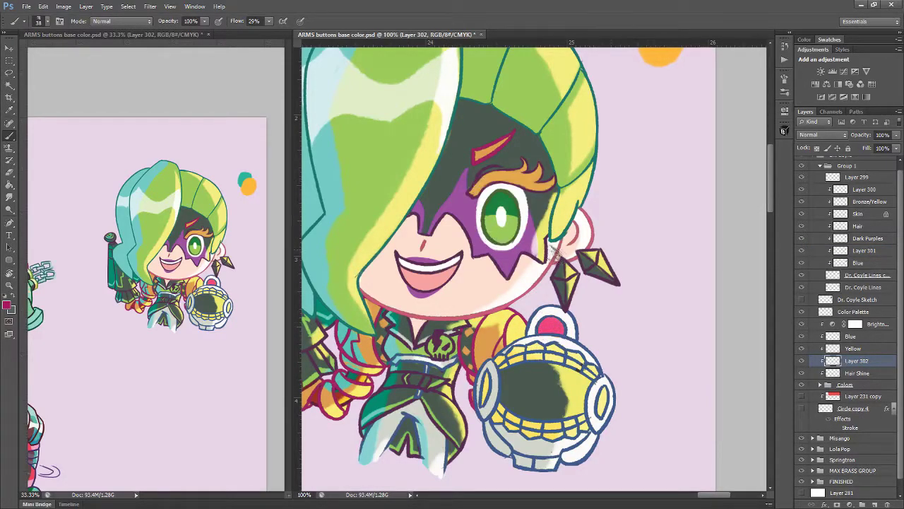
On Layer 299, draw concentric eye circles in the helmet's visor with the outline blue, hiding the Colors group to see the lines
scroll(890, 233, "up", 1)
left_click(863, 185)
left_click(802, 183)
left_click(803, 184)
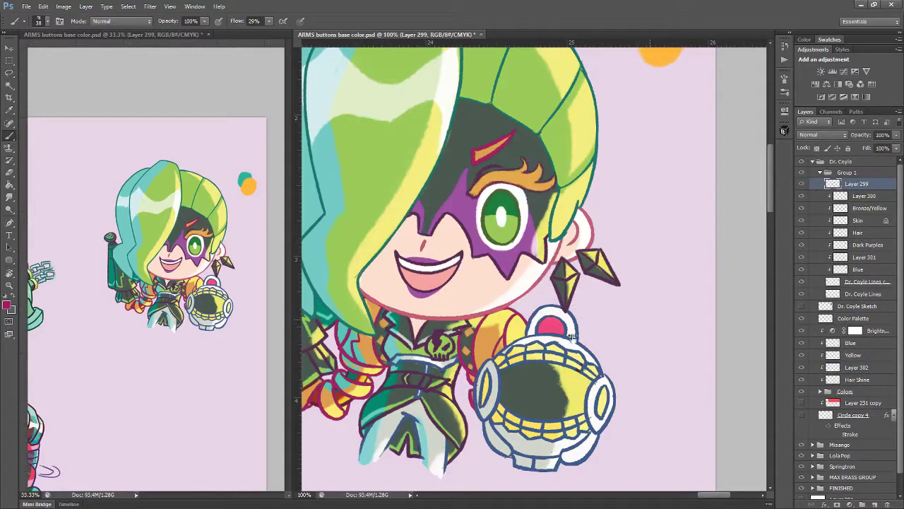
left_click(588, 392, "alt")
left_click(587, 366, "alt")
left_click_drag(540, 376, 566, 385)
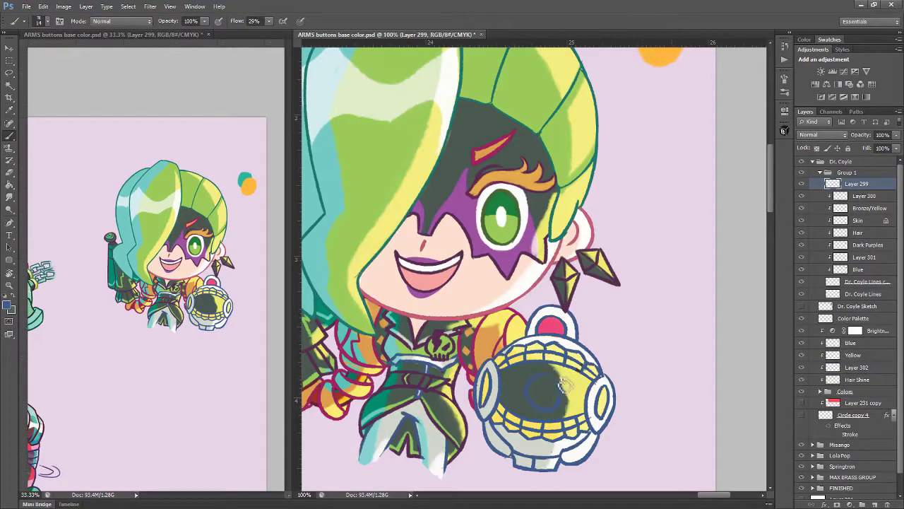
left_click(801, 391)
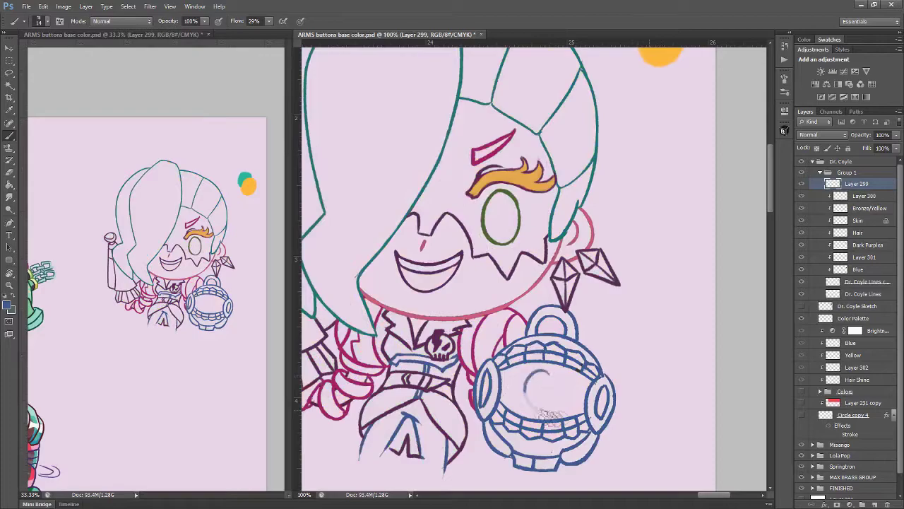
mouse_move(560, 372)
left_mouse_down()
mouse_move(536, 408)
mouse_move(551, 377)
mouse_move(532, 380)
mouse_move(544, 373)
mouse_move(558, 375)
mouse_move(550, 373)
mouse_move(572, 402)
mouse_move(538, 387)
mouse_move(558, 384)
mouse_move(533, 372)
mouse_move(523, 378)
mouse_move(575, 393)
mouse_move(521, 414)
left_mouse_up()
left_click_drag(568, 370, 563, 415)
mouse_move(569, 370)
left_mouse_down()
mouse_move(578, 394)
mouse_move(566, 414)
left_mouse_up()
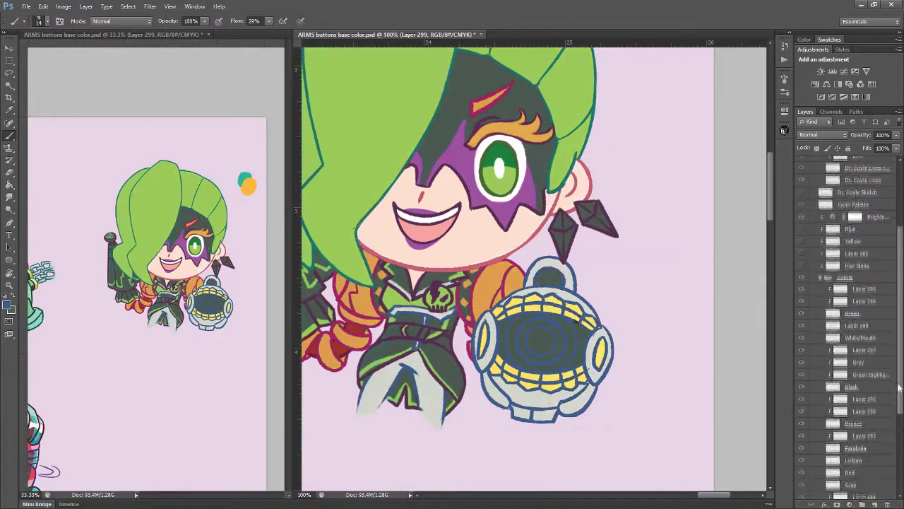
Select the Lokjaw layer and paint light grey over the inner circles of the visor's eye with a large brush
left_click(544, 293, "ctrl")
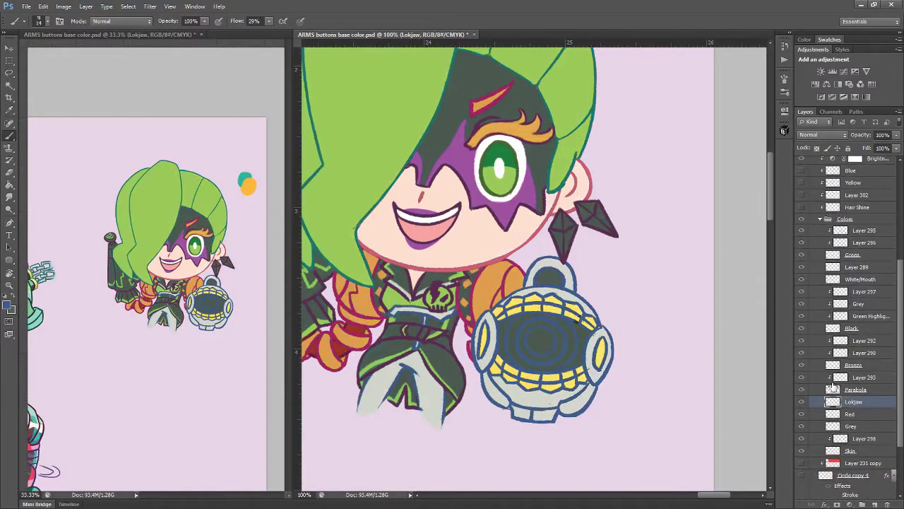
key("ctrl+plus")
left_click(545, 307, "alt")
left_click_drag(610, 350, 607, 275)
key("bracketright")
key("bracketright")
key("bracketright")
key("bracketright")
key("bracketright")
key("bracketright")
key("bracketright")
left_click_drag(521, 310, 528, 331)
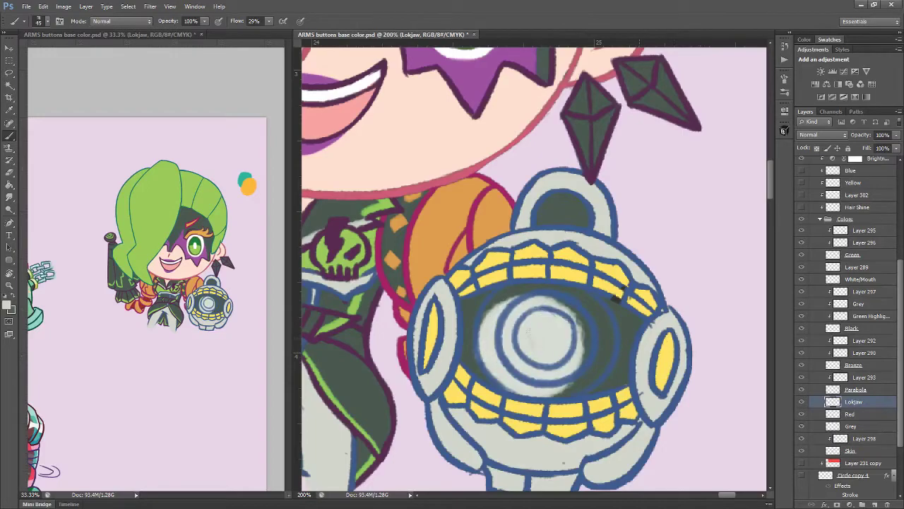
Undo the last grey stroke and fill the eye's rings out to the outermost circle with a smaller brush
key("ctrl+z")
key("bracketleft")
key("bracketleft")
key("bracketleft")
key("bracketleft")
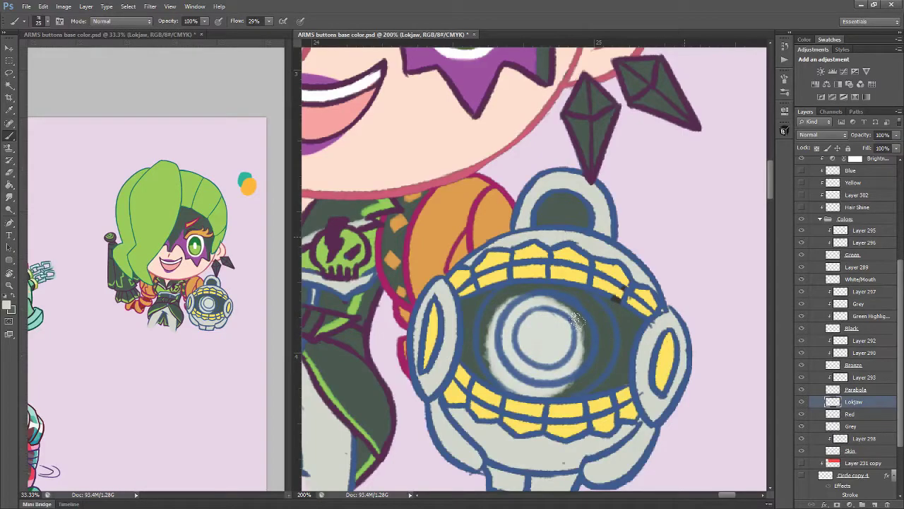
mouse_move(495, 302)
left_mouse_down()
mouse_move(488, 357)
mouse_move(497, 298)
mouse_move(489, 321)
mouse_move(505, 296)
mouse_move(546, 285)
mouse_move(570, 303)
mouse_move(581, 297)
mouse_move(601, 318)
mouse_move(582, 347)
mouse_move(580, 321)
mouse_move(553, 383)
mouse_move(594, 351)
left_mouse_up()
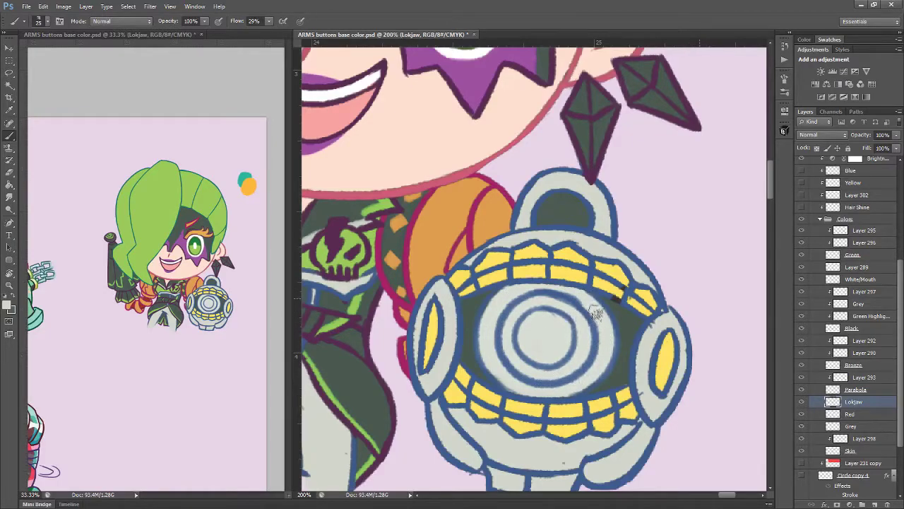
On the Blue layer in Group 1, recolour the stray dark spot on the visor's upper teeth outline blue
scroll(865, 242, "up", 5)
left_click(858, 269)
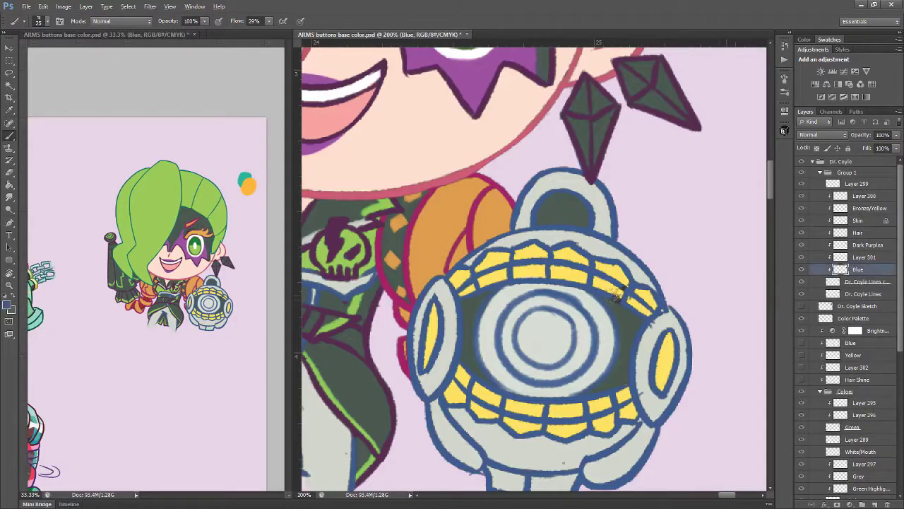
key("ctrl+minus")
left_click_drag(614, 226, 625, 248)
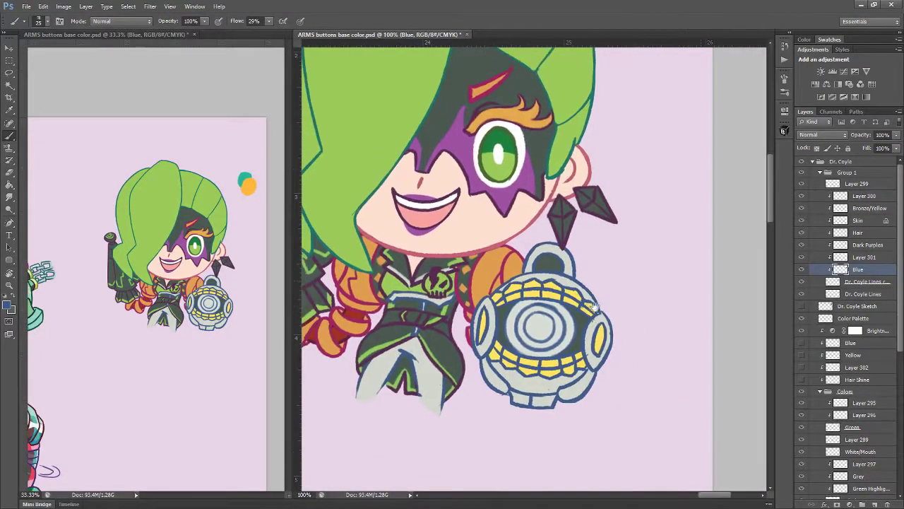
On the Lokjaw layer, paint the eye's innermost circle with the pink sampled from the helmet's top ring
scroll(864, 338, "down", 4)
left_click(864, 421)
key("ctrl+plus")
scroll(833, 304, "up", 2)
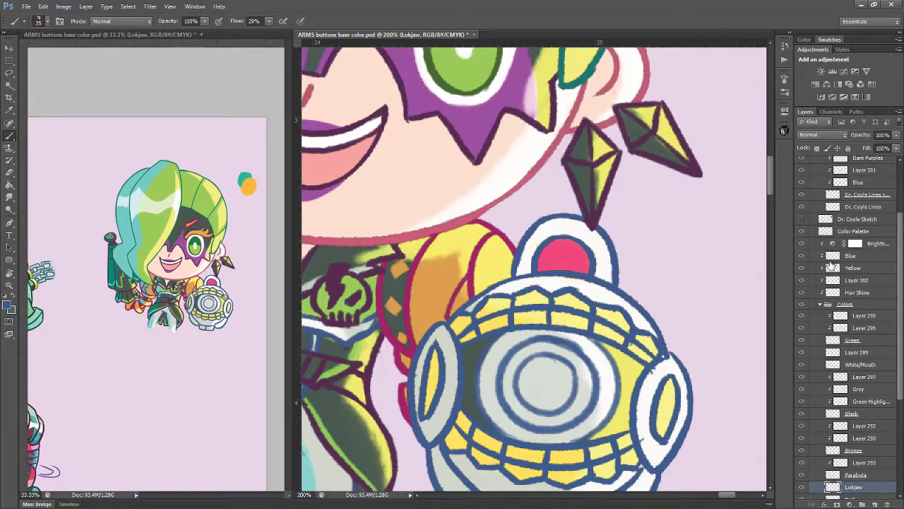
left_click_drag(634, 350, 637, 312)
left_click(567, 219, "alt")
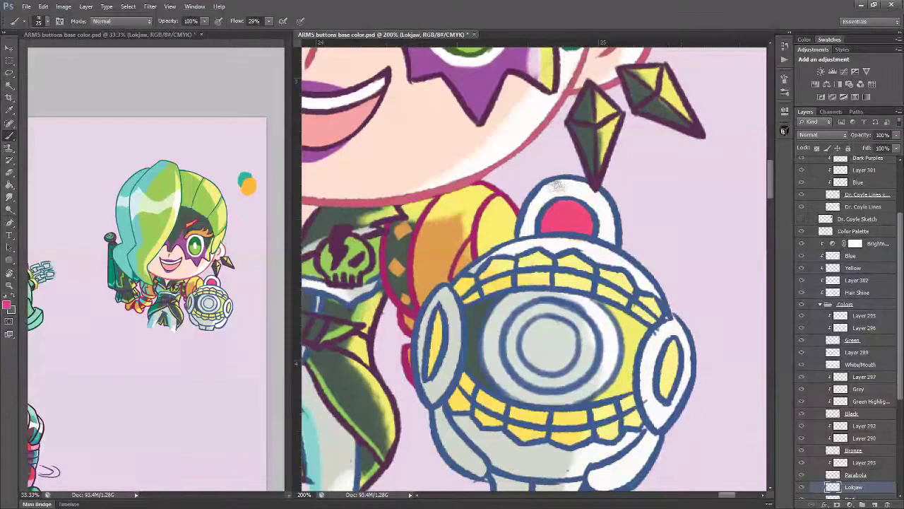
mouse_move(574, 345)
left_mouse_down()
mouse_move(534, 332)
mouse_move(561, 338)
mouse_move(551, 360)
mouse_move(563, 333)
left_mouse_up()
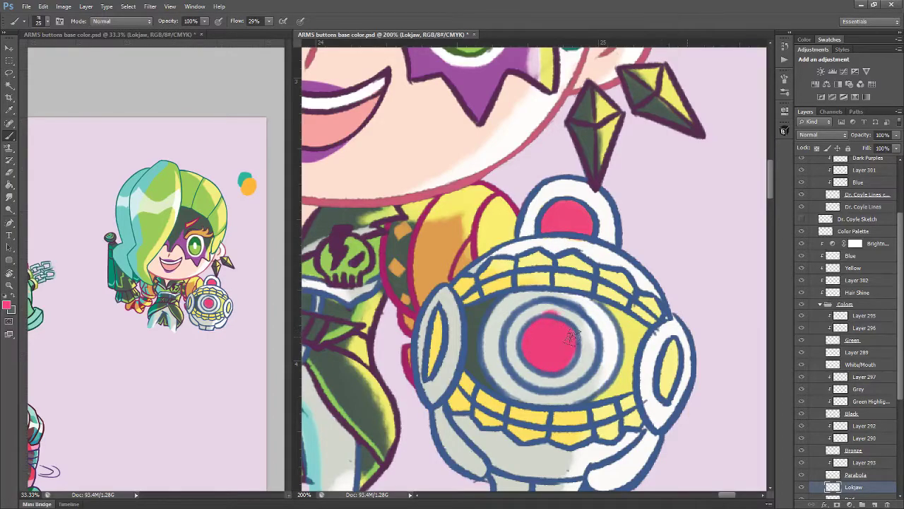
key("ctrl+minus")
key("ctrl+plus")
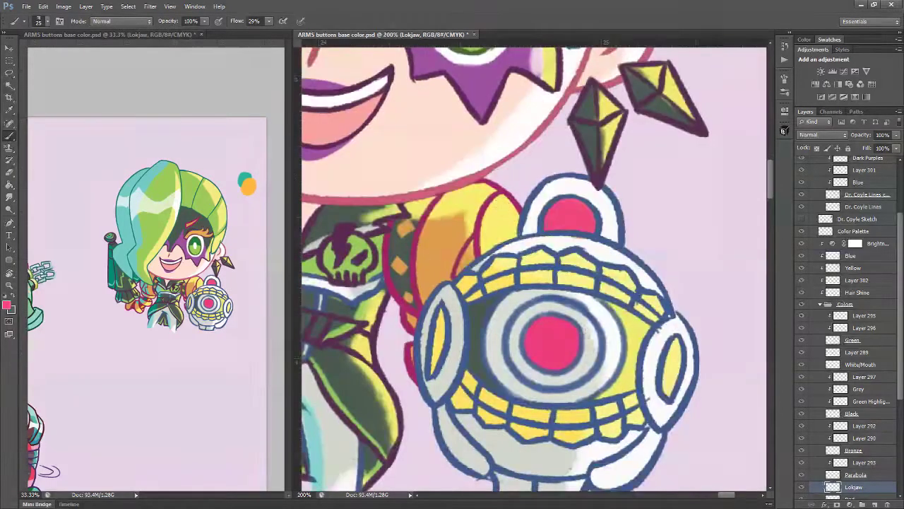
Paint the ring around the pink pupil dark green-grey on the Lokjaw layer
mouse_move(529, 317)
left_mouse_down()
mouse_move(515, 368)
mouse_move(561, 383)
mouse_move(592, 344)
mouse_move(579, 298)
mouse_move(552, 305)
mouse_move(581, 317)
mouse_move(532, 338)
left_mouse_up()
key("ctrl+minus")
left_click_drag(591, 346, 617, 432)
key("ctrl+minus")
key("ctrl+plus")
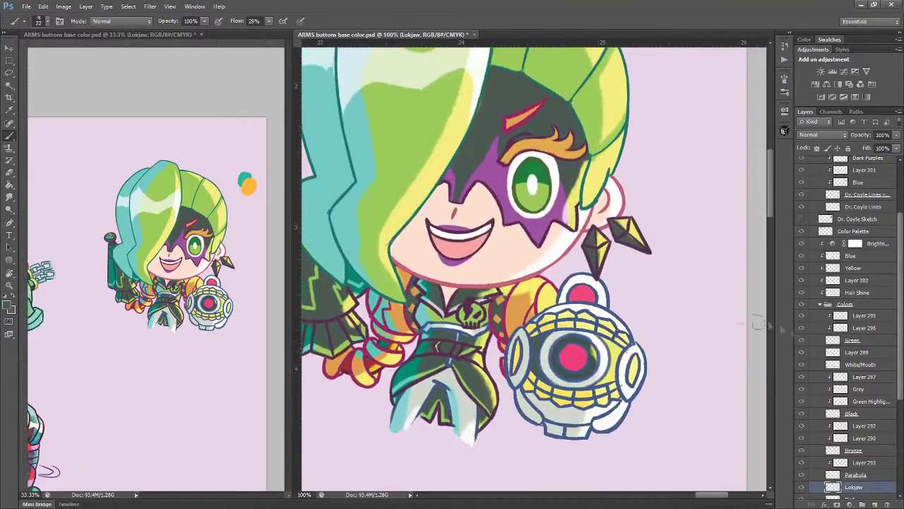
Add yellow light to the helmet's eye on the Yellow layer and trim it with the brush in Clear mode
left_click(865, 268)
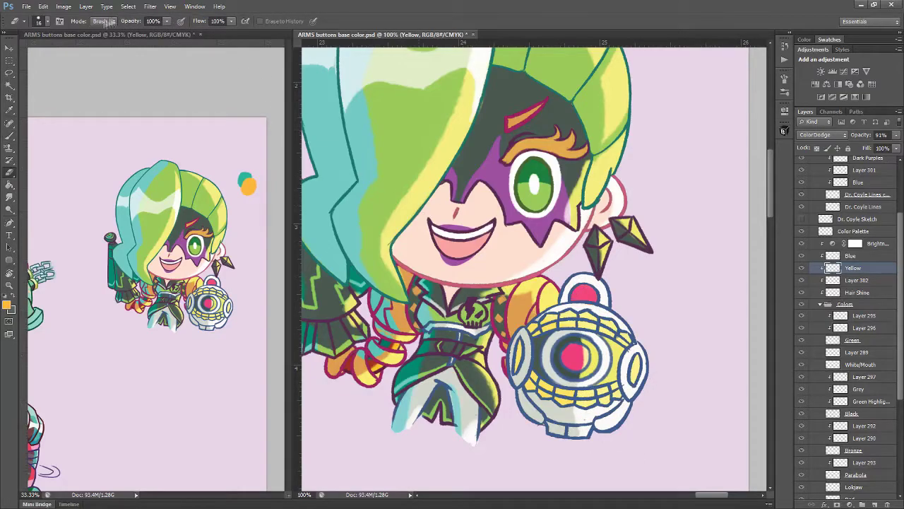
left_click(120, 21)
left_click(133, 72)
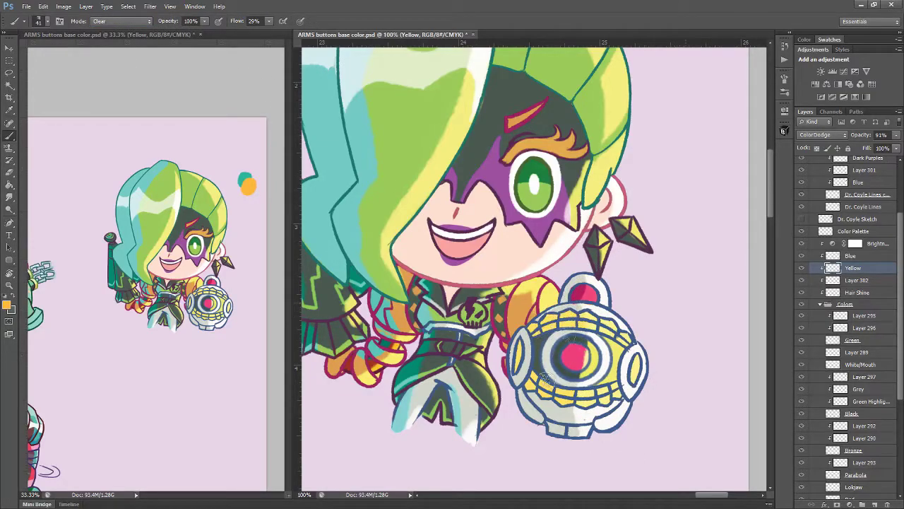
left_click_drag(591, 347, 571, 372)
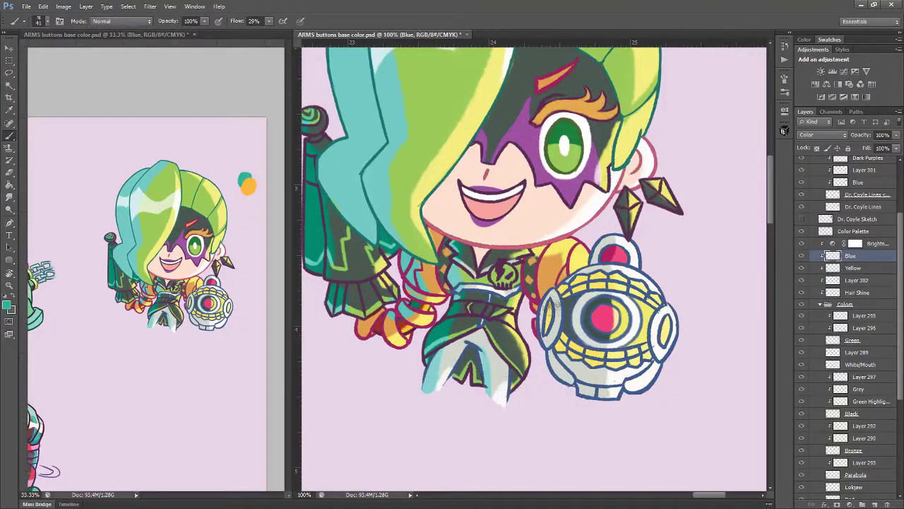
Shade the helmet's shadow half teal on the Blue layer, trim it in Clear mode and return the brush to Normal
mouse_move(555, 304)
left_mouse_down()
mouse_move(558, 383)
mouse_move(568, 342)
mouse_move(573, 402)
mouse_move(577, 279)
mouse_move(578, 408)
mouse_move(597, 376)
left_mouse_up()
left_click(129, 27)
left_click(121, 54)
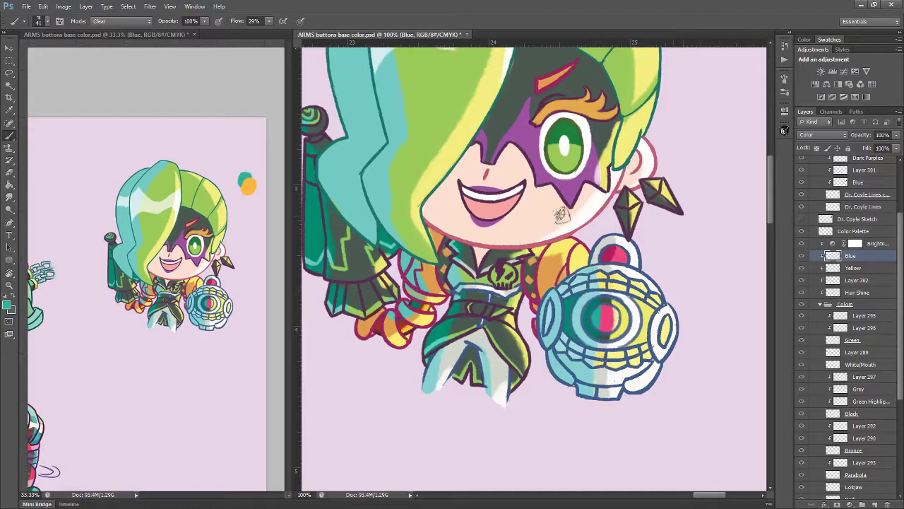
key("shift+alt+n")
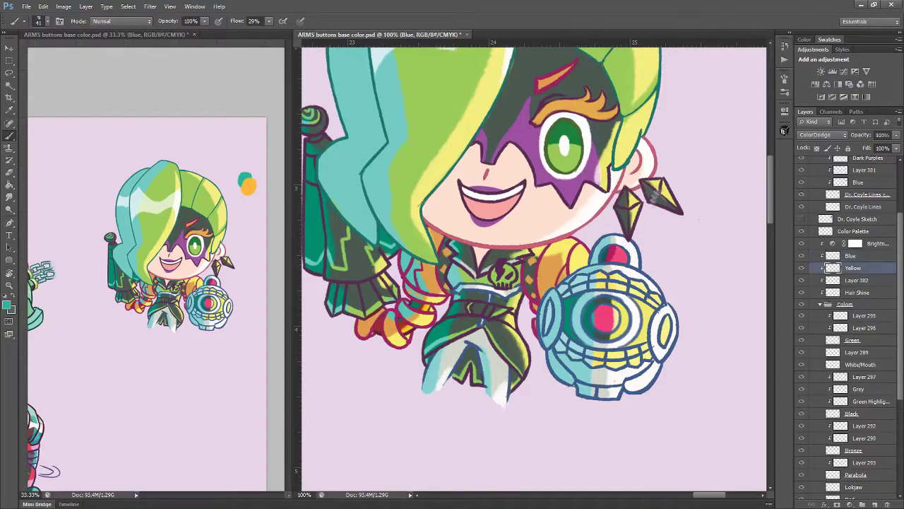
Select the Yellow lighting layer and sample the orange from the colour palette painted on the canvas
left_click(876, 267)
left_click_drag(706, 78, 590, 286)
left_click(596, 177, "alt")
left_click_drag(605, 252, 678, 79)
Check which layer colours the helmet's top ring opening by toggling layers such as Hair Shine and Layer 302
left_click(803, 292)
left_click(803, 292)
left_click(802, 280)
left_click(801, 281)
left_click(803, 293)
left_click(802, 292)
left_click(803, 328)
left_click(803, 328)
left_click(802, 293)
left_click(802, 293)
mouse_move(901, 297)
left_mouse_down()
mouse_move(901, 255)
mouse_move(901, 297)
left_mouse_up()
left_click_drag(802, 247, 802, 284)
left_click(802, 273)
left_click(802, 273)
Lasso the top ring's opening from Layer 302 and clear the selected area on the Lokjaw layer
left_click(858, 273)
key("l")
left_click_drag(593, 274, 562, 302)
scroll(874, 323, "down", 5)
left_click(855, 322)
key("Delete")
scroll(902, 240, "up", 4)
key("b")
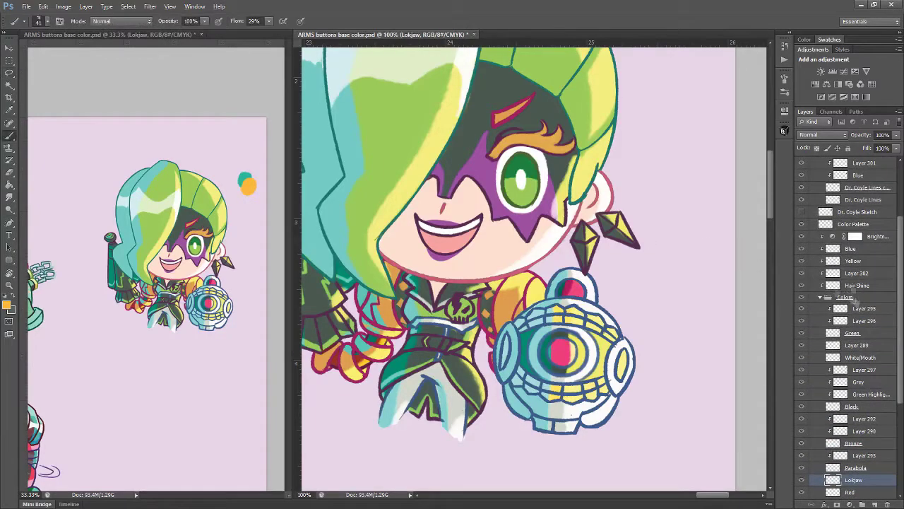
Hide the lighting and shine layers to expose the flat colours, and select the Lokjaw layer
left_click(821, 260)
left_click_drag(677, 288, 673, 300)
left_click(802, 285)
left_click(803, 260)
scroll(848, 318, "down", 5)
left_click(873, 345)
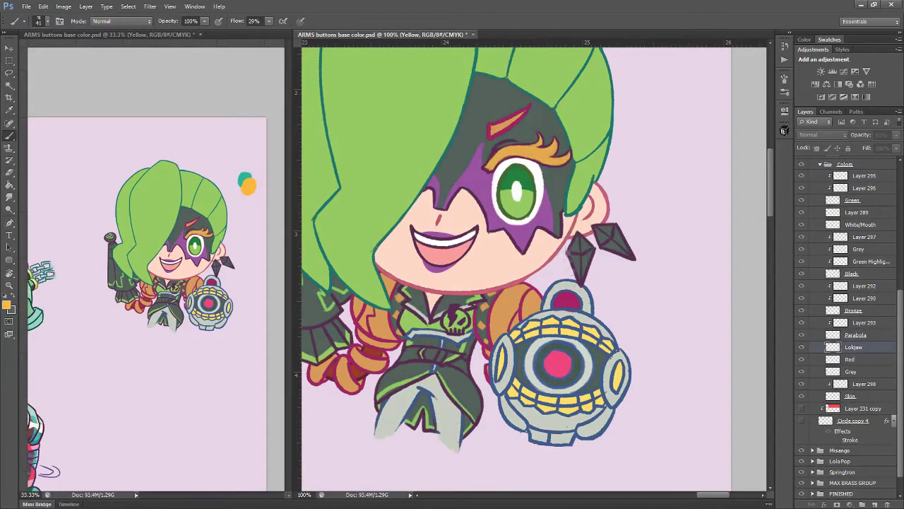
Paint the top ring's opening with the eye's pink on the Lokjaw layer, using a smaller brush, and save the document
key("ctrl+plus")
left_click_drag(615, 357, 606, 302)
left_click(573, 400, "alt")
mouse_move(580, 262)
left_mouse_down()
mouse_move(613, 281)
mouse_move(588, 266)
mouse_move(617, 305)
mouse_move(579, 249)
mouse_move(562, 265)
mouse_move(609, 255)
left_mouse_up()
key("ctrl+z")
key("bracketleft")
key("bracketleft")
key("bracketleft")
key("bracketleft")
key("bracketleft")
left_click(620, 308, "alt")
left_click(595, 268, "alt")
key("ctrl+s")
Show the lighting again and erase Blue and Yellow lighting over the pink pupil and ring opening in Clear mode
key("ctrl+minus")
scroll(847, 318, "up", 2)
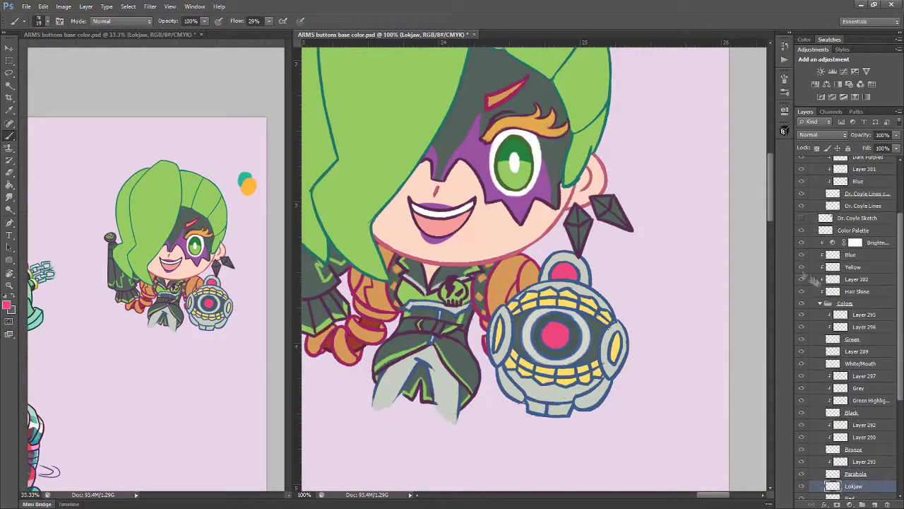
left_click_drag(577, 266, 576, 302)
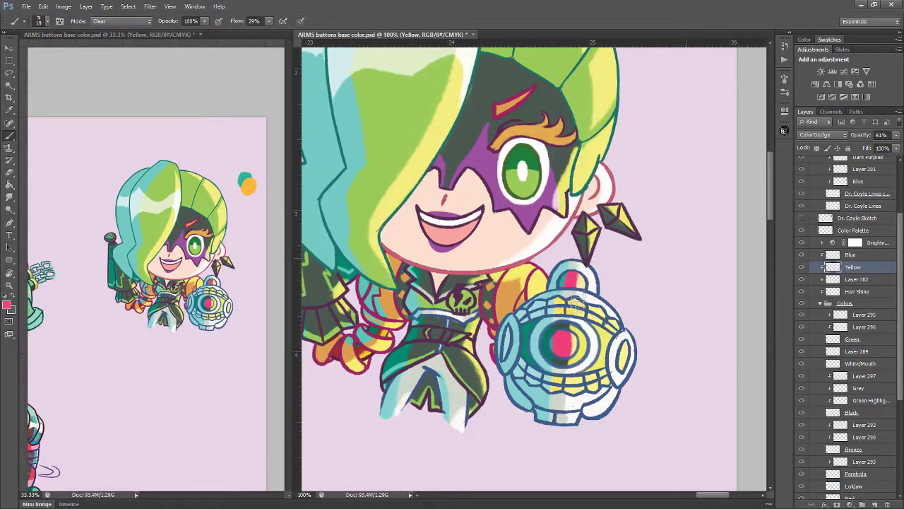
key("alt+bracketright")
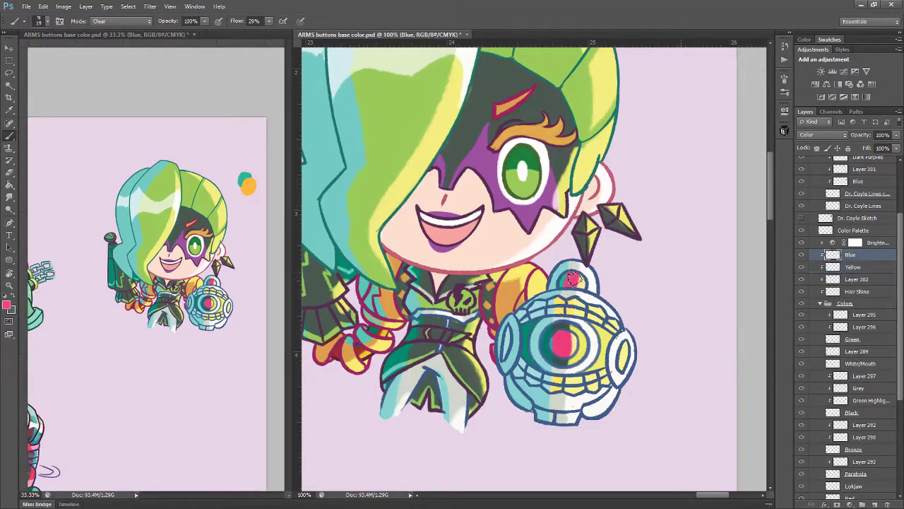
key("bracketright")
key("bracketright")
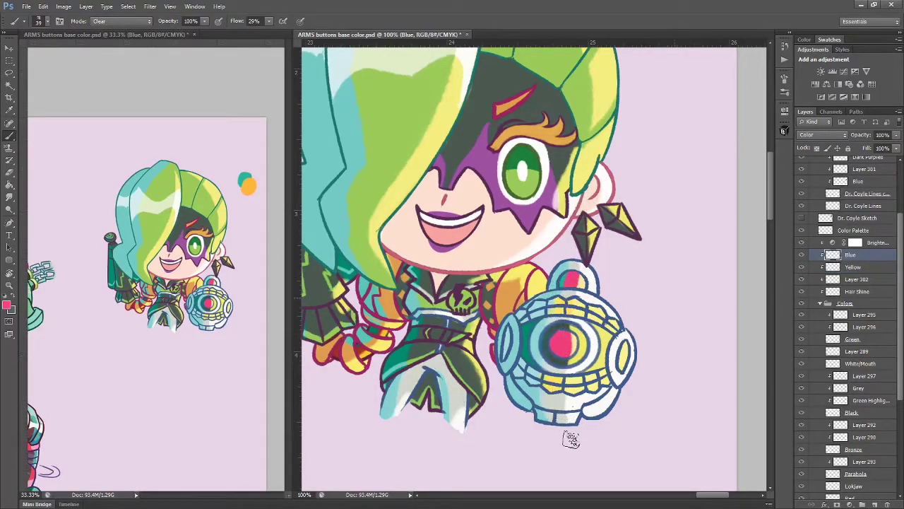
key("alt+bracketleft")
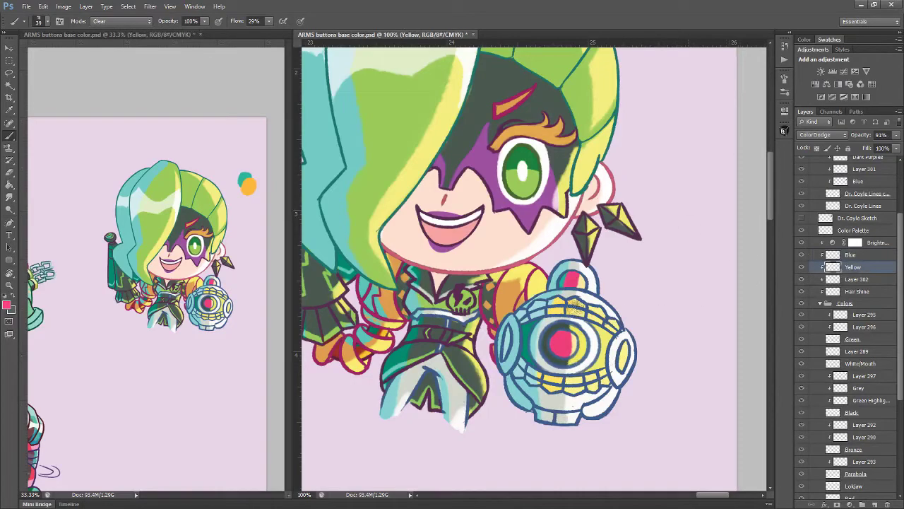
left_click_drag(558, 270, 588, 296)
key("alt+bracketright")
Sample the palette's teal, return the brush to Normal and shade the strap on the helmet-side arm on the Blue layer
left_click_drag(668, 172, 634, 292)
left_click(658, 119, "alt")
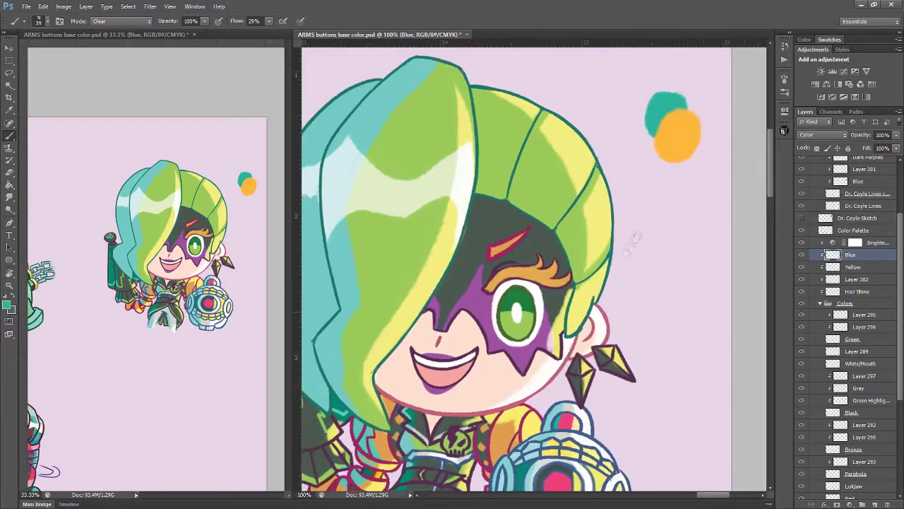
left_click_drag(498, 442, 557, 318)
key("alt+shift+n")
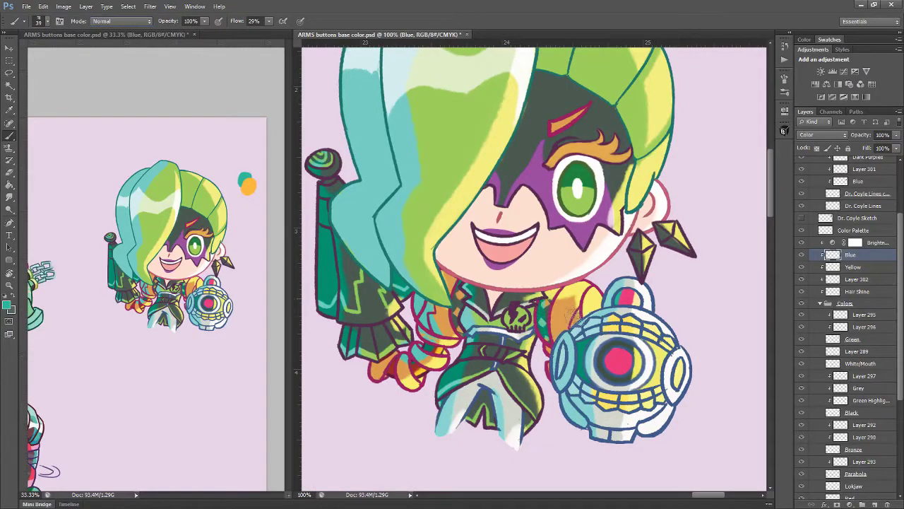
left_click_drag(500, 344, 539, 345)
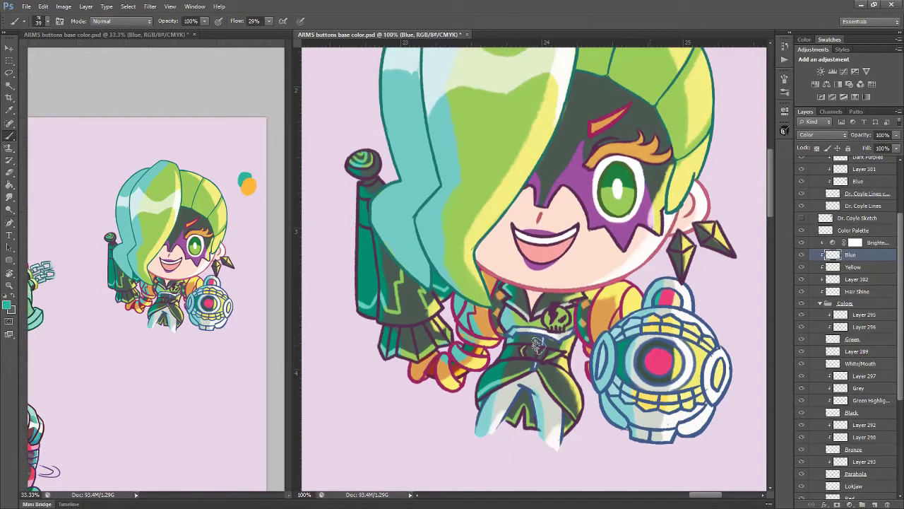
mouse_move(435, 263)
left_mouse_down()
mouse_move(452, 307)
mouse_move(450, 338)
mouse_move(434, 335)
left_mouse_up()
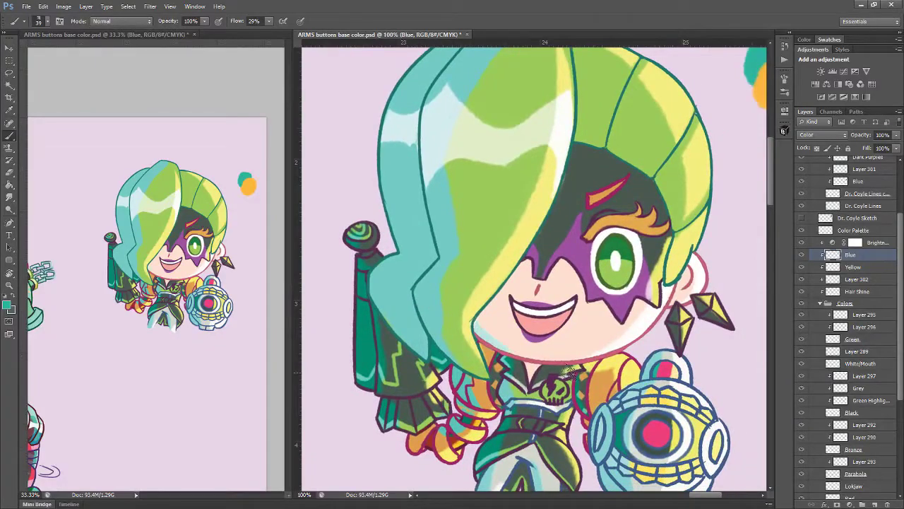
left_click_drag(534, 255, 519, 265)
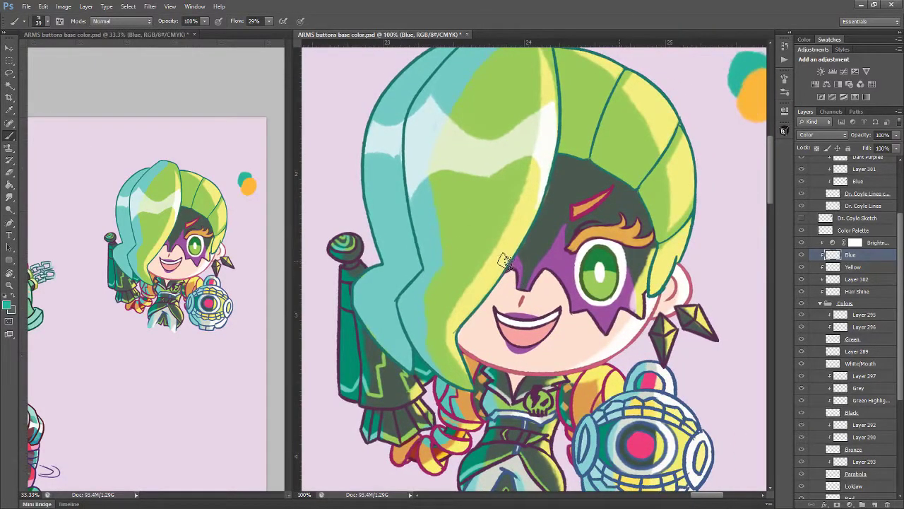
Add short pale green shine strokes to the upper back section of the hair on the Hair Shine layer
scroll(512, 201, "down", 2)
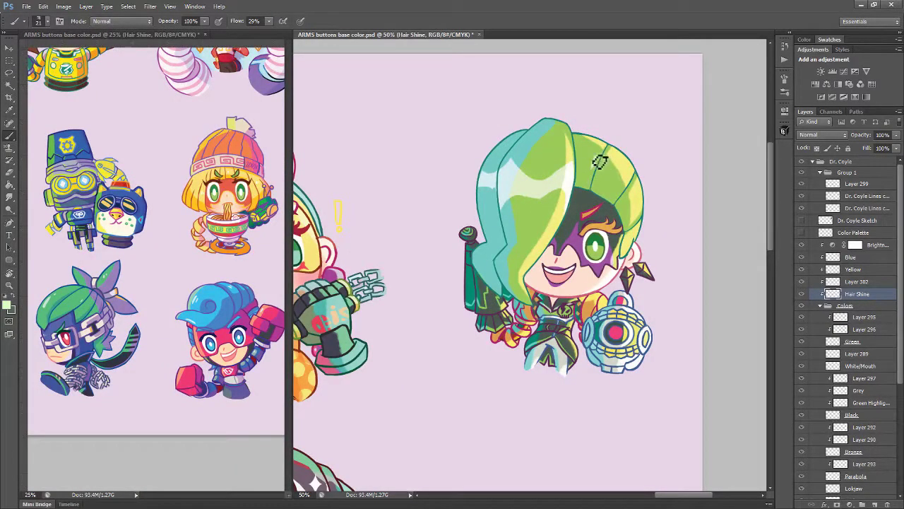
left_click_drag(597, 146, 592, 153)
key("e")
key("b")
key("ctrl+minus")
key("ctrl+plus")
key("e")
key("b")
left_click_drag(601, 152, 596, 160)
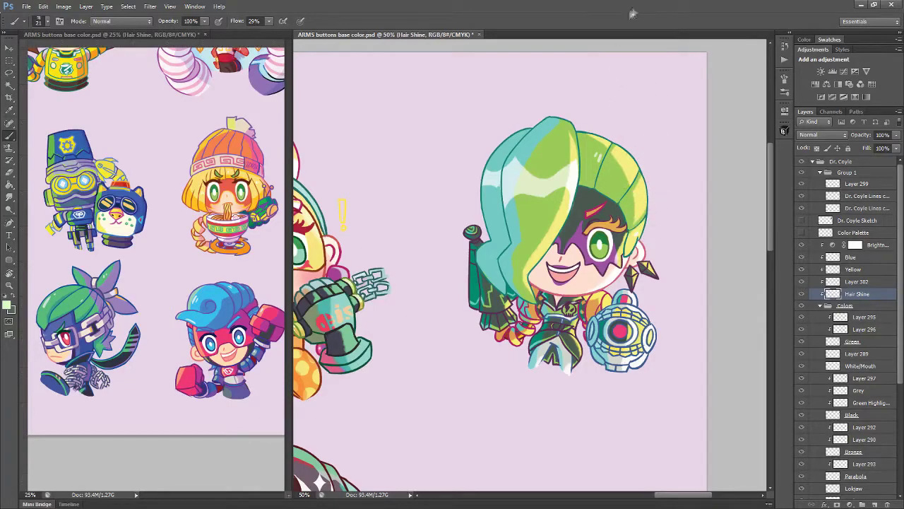
Review the hair shine and whole character at smaller and larger views against the neighbouring button characters
key("ctrl+minus")
key("ctrl+minus")
key("ctrl+plus")
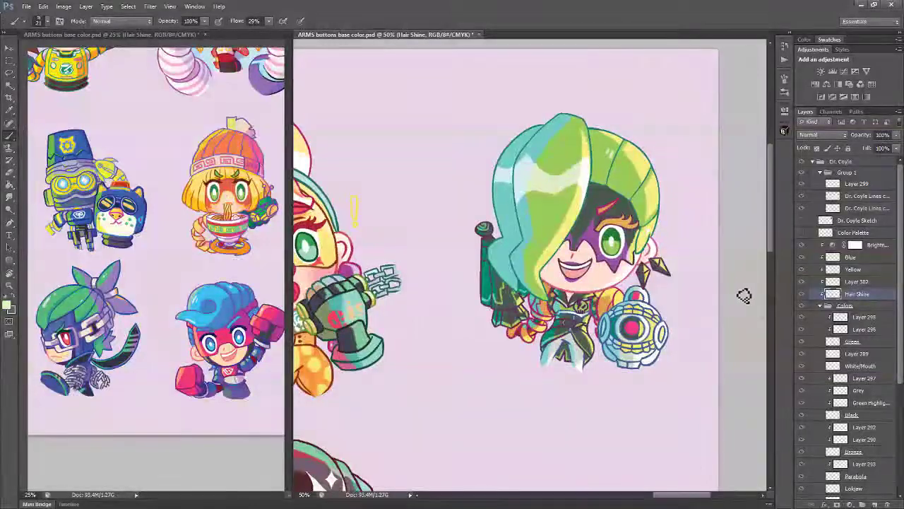
key("i")
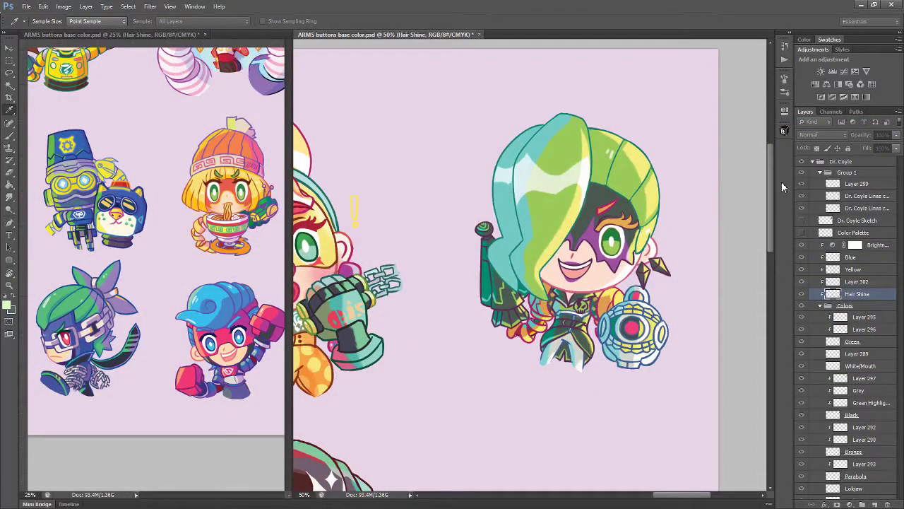
key("b")
left_click_drag(663, 181, 648, 203)
key("ctrl+minus")
key("ctrl+plus")
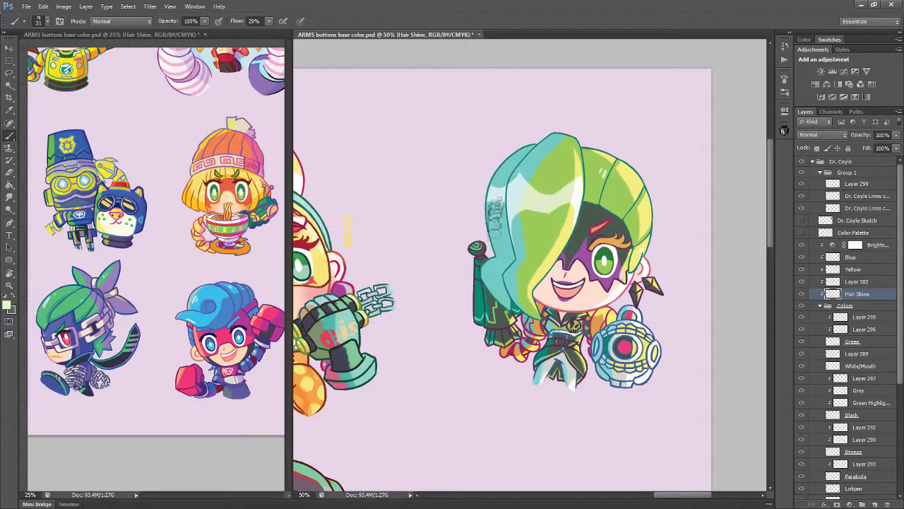
key("ctrl+minus")
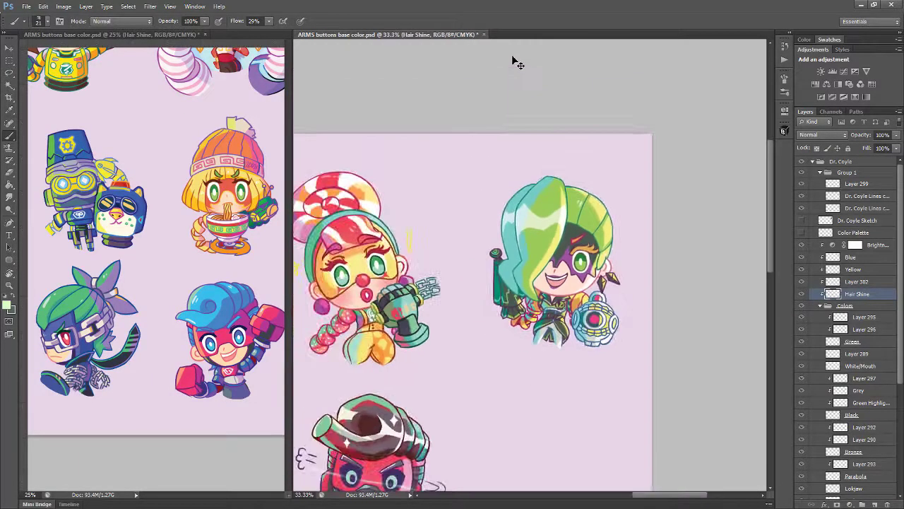
key("e")
key("b")
key("ctrl+plus")
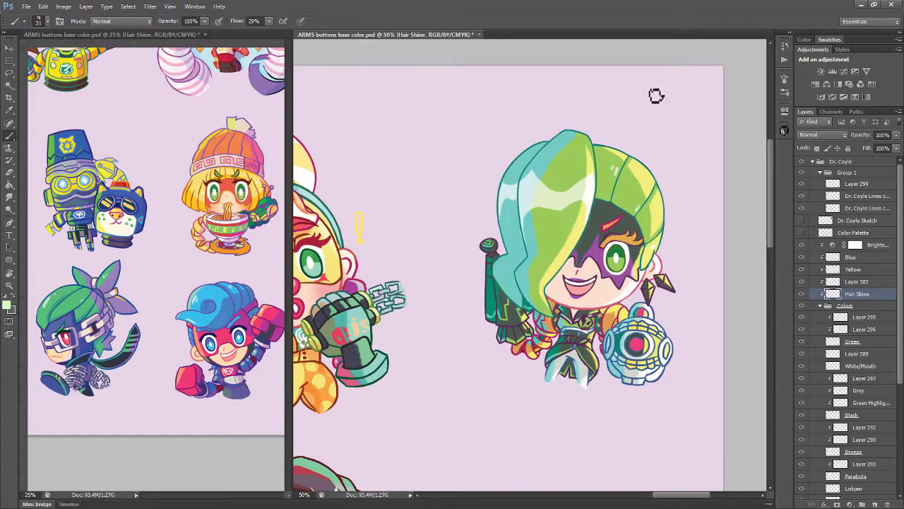
key("e")
key("ctrl+minus")
key("ctrl+plus")
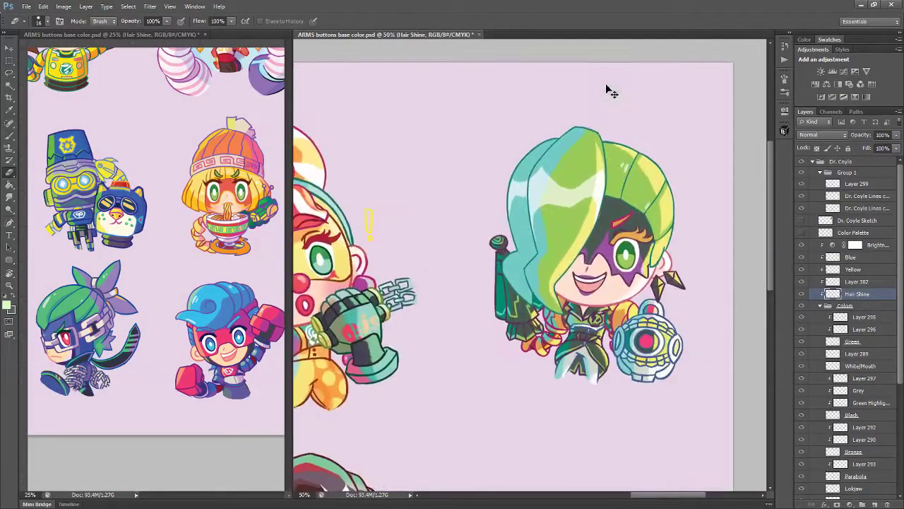